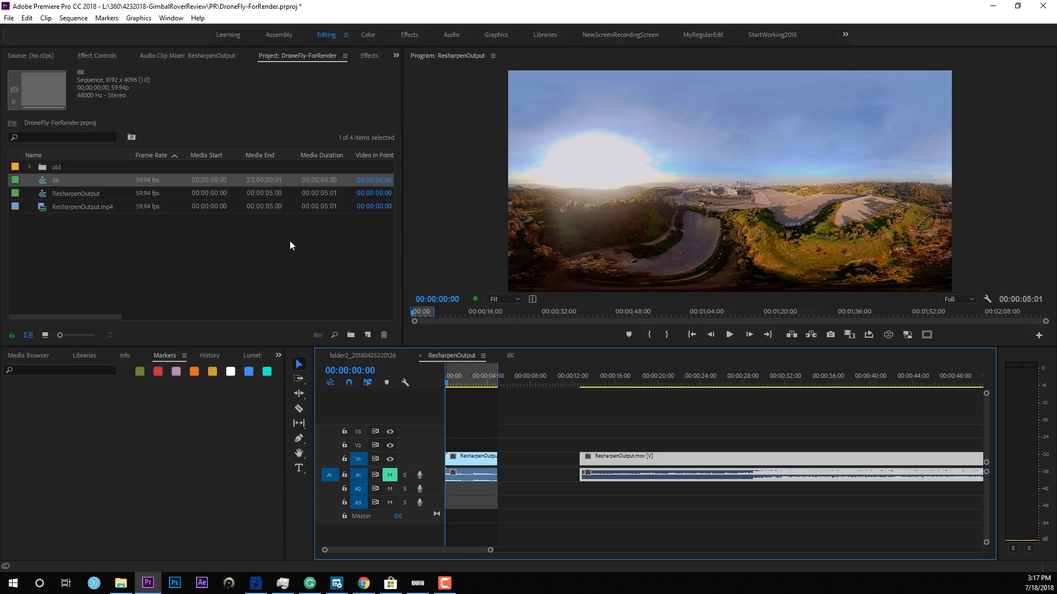
Scrub through both clips in the ResharpenOutput sequence to review the 360 drone footage.
{"action": "left_click_drag", "start_coordinate": [448, 381], "coordinate": [483, 388]}
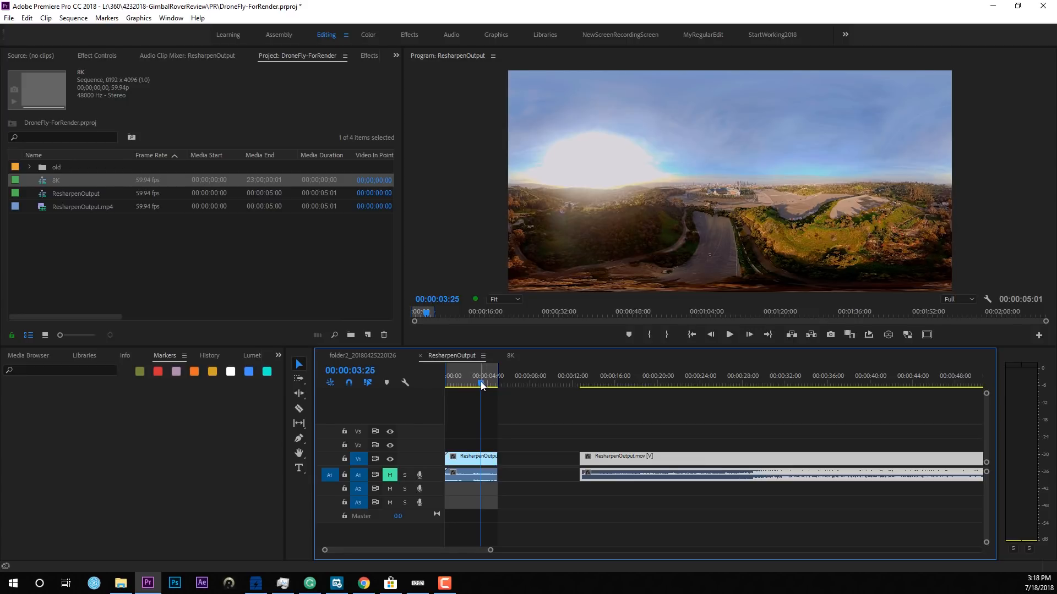
{"action": "left_click", "coordinate": [621, 384]}
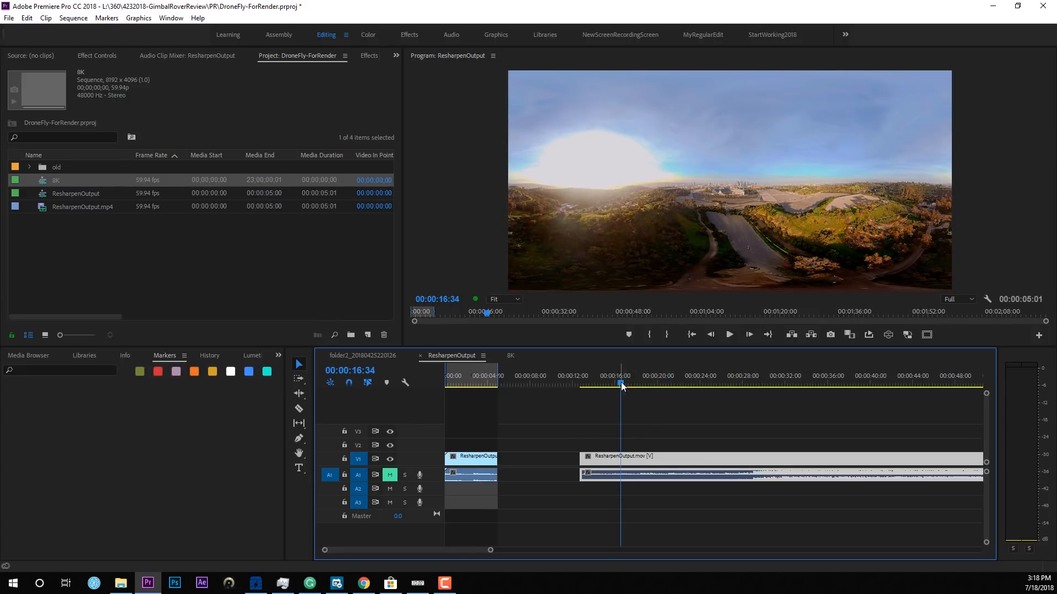
{"action": "left_click_drag", "start_coordinate": [621, 384], "coordinate": [789, 384]}
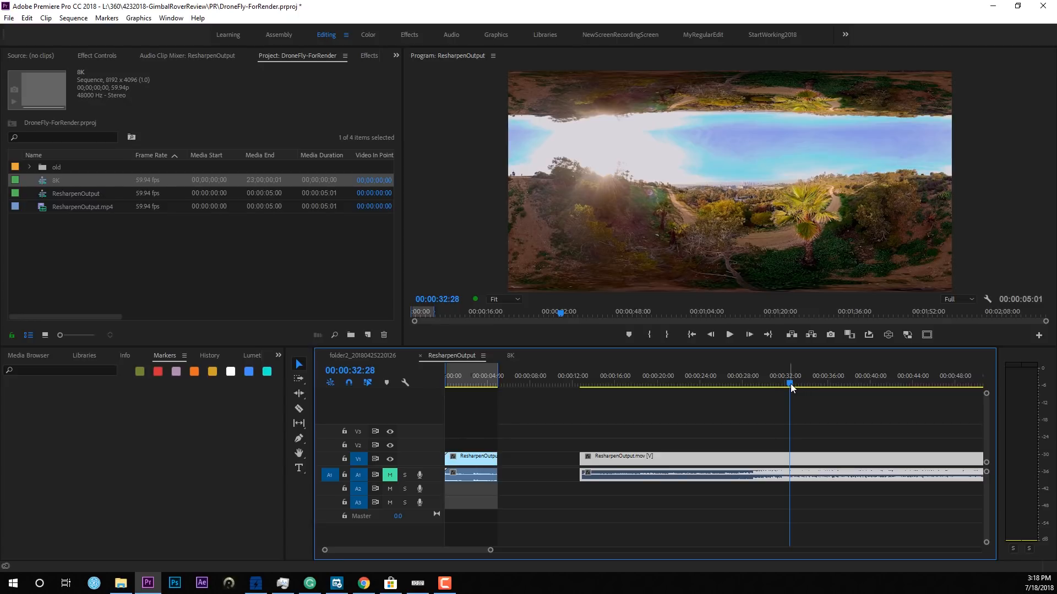
{"action": "left_click_drag", "start_coordinate": [795, 384], "coordinate": [654, 380]}
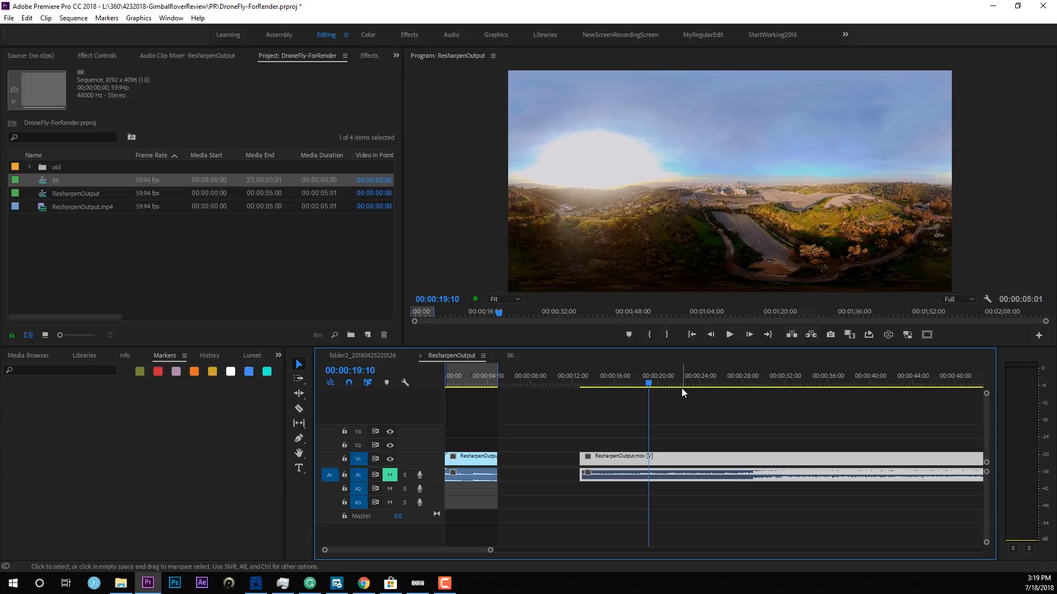
{"action": "left_click_drag", "start_coordinate": [649, 384], "coordinate": [447, 383]}
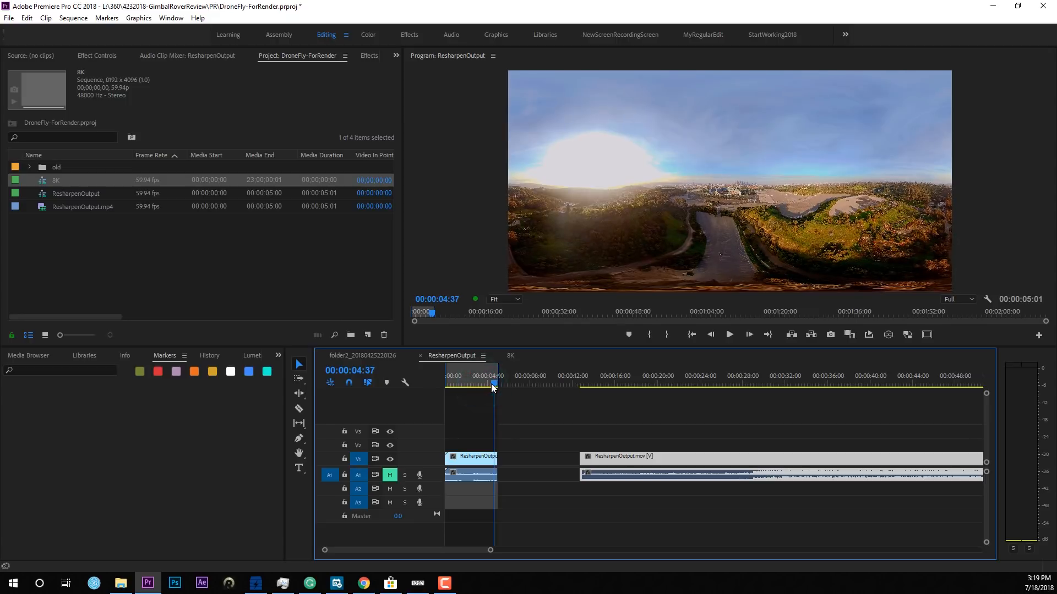
Review the frame size, timebase and VR properties in the ResharpenOutput sequence settings without changing them.
{"action": "left_click", "coordinate": [75, 18]}
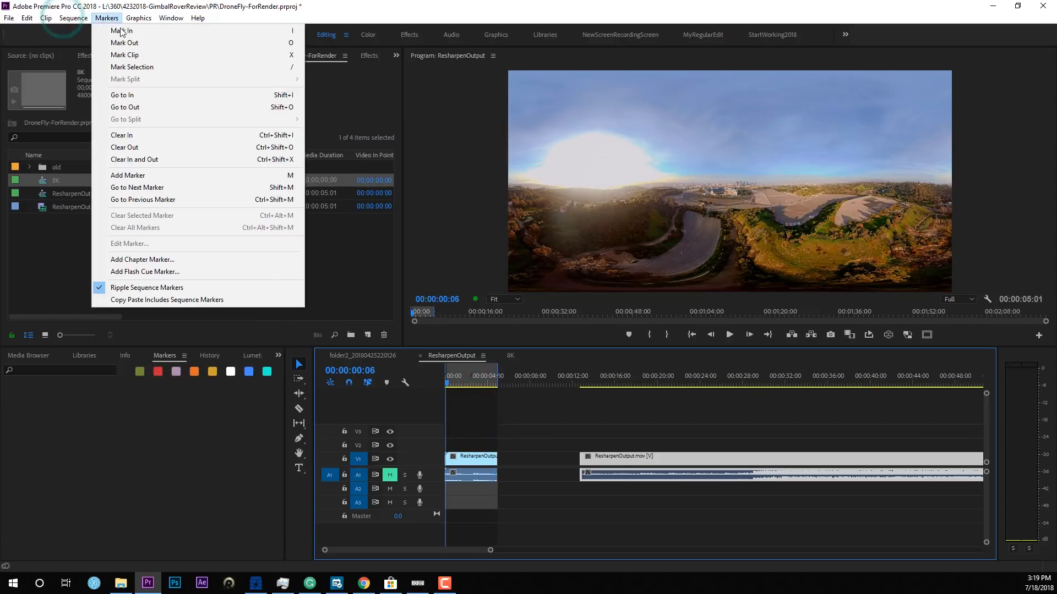
{"action": "left_click", "coordinate": [85, 31]}
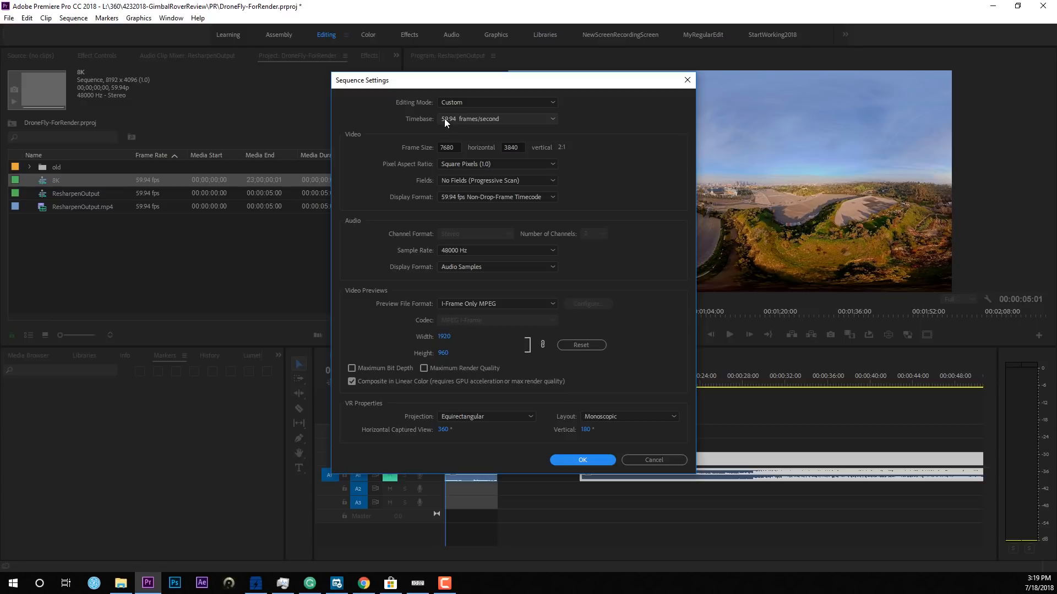
{"action": "left_click_drag", "start_coordinate": [547, 81], "coordinate": [520, 100]}
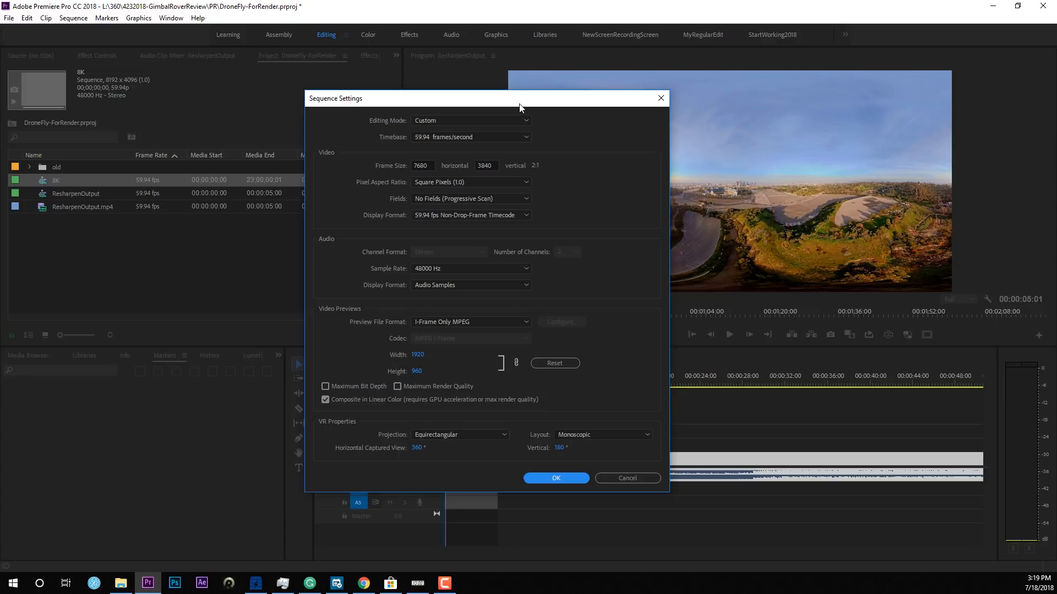
{"action": "left_click_drag", "start_coordinate": [521, 102], "coordinate": [365, 118]}
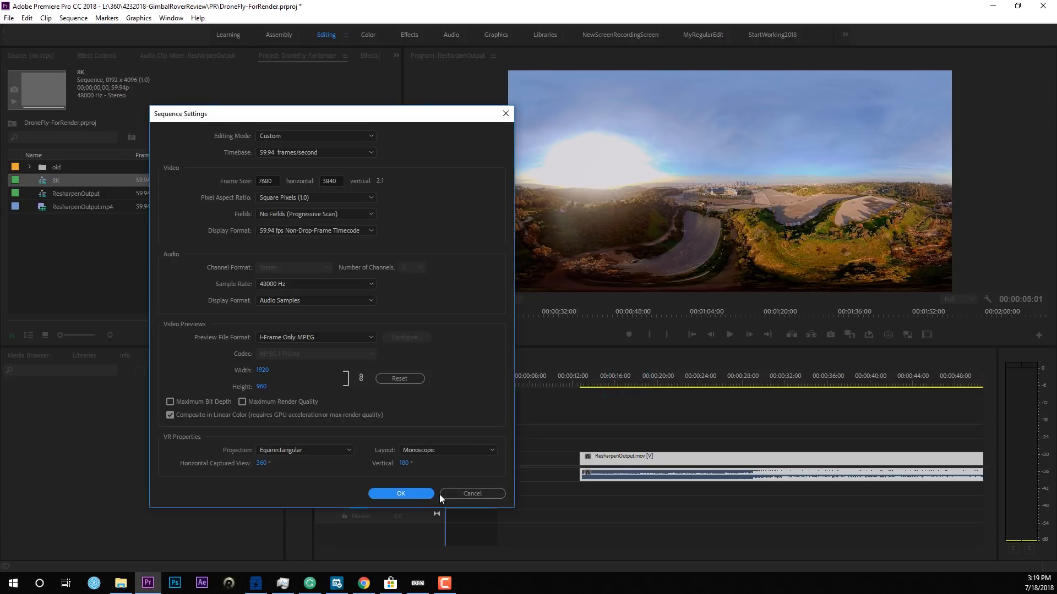
{"action": "left_click", "coordinate": [456, 493]}
Play and scrub through the longer ResharpenOutput.mov clip to preview its footage.
{"action": "left_click_drag", "start_coordinate": [610, 383], "coordinate": [644, 385]}
{"action": "key", "text": "space"}
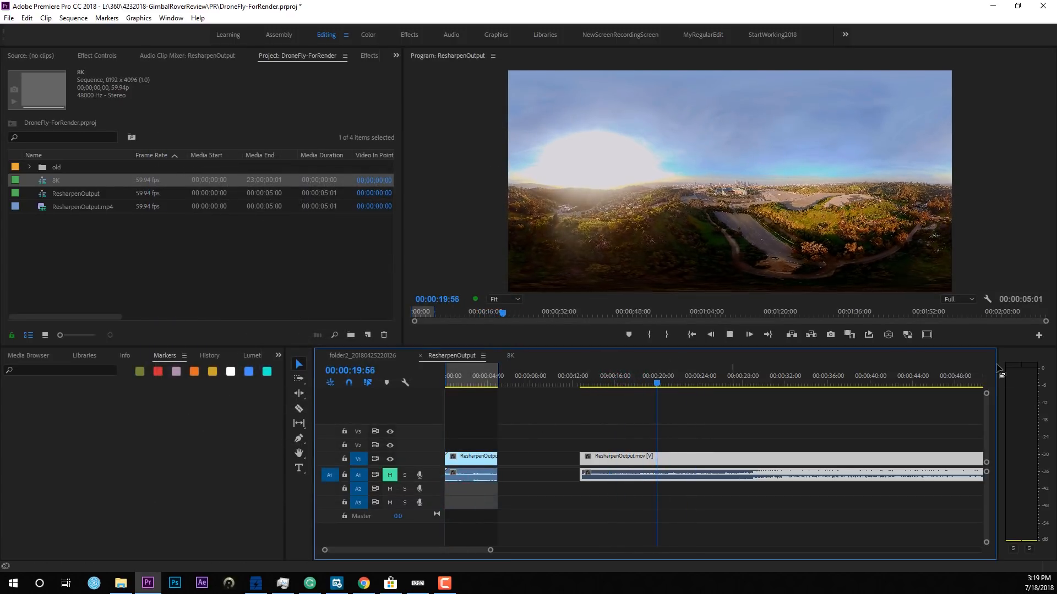
{"action": "left_click", "coordinate": [653, 381]}
{"action": "left_click_drag", "start_coordinate": [648, 382], "coordinate": [861, 388]}
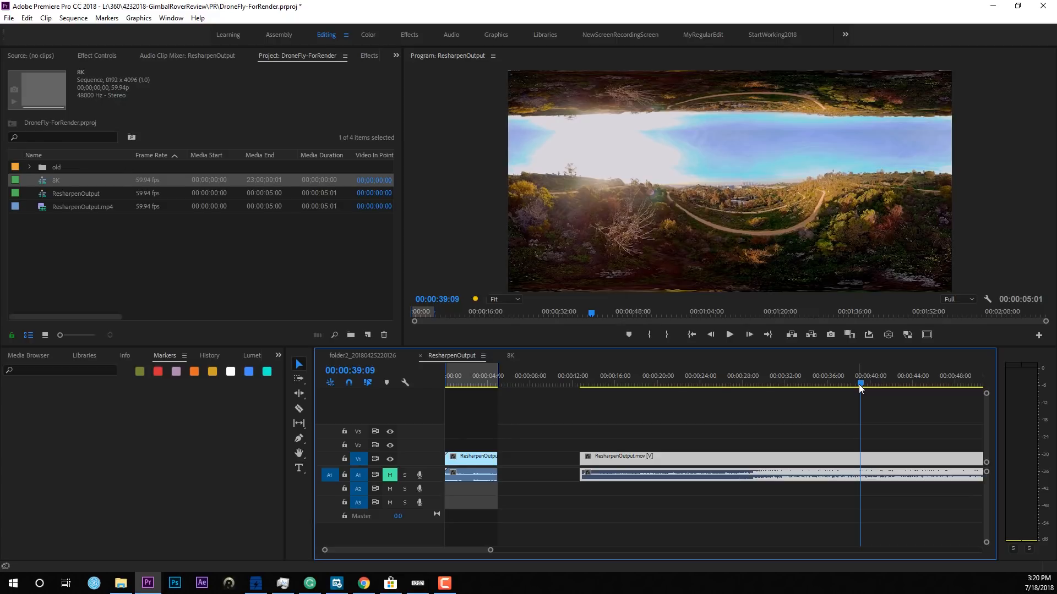
{"action": "mouse_move", "coordinate": [863, 385]}
{"action": "left_mouse_down"}
{"action": "mouse_move", "coordinate": [824, 383]}
{"action": "mouse_move", "coordinate": [858, 385]}
{"action": "left_mouse_up"}
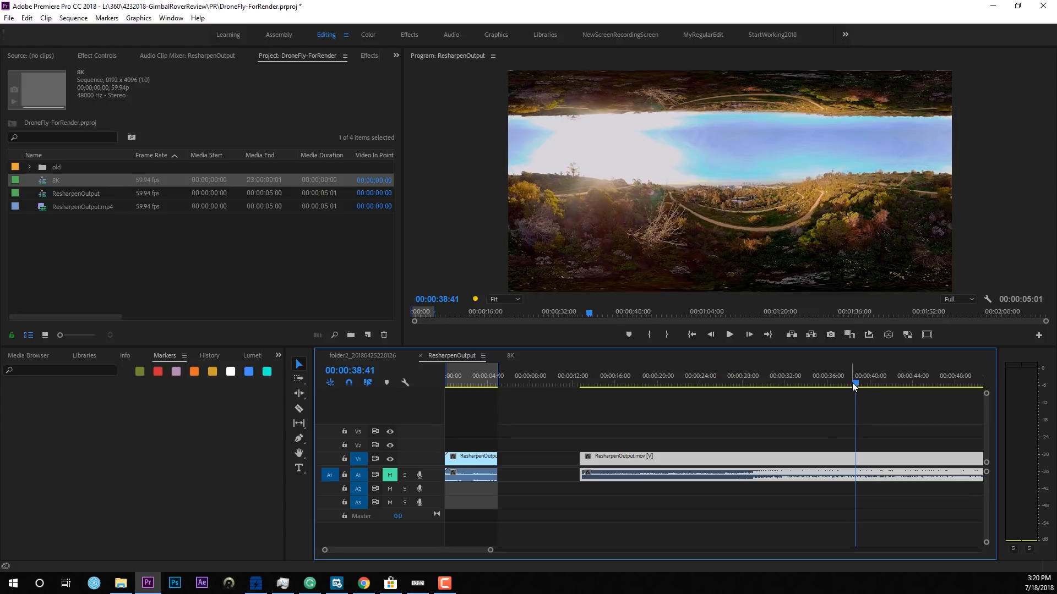
{"action": "left_click_drag", "start_coordinate": [856, 385], "coordinate": [809, 384]}
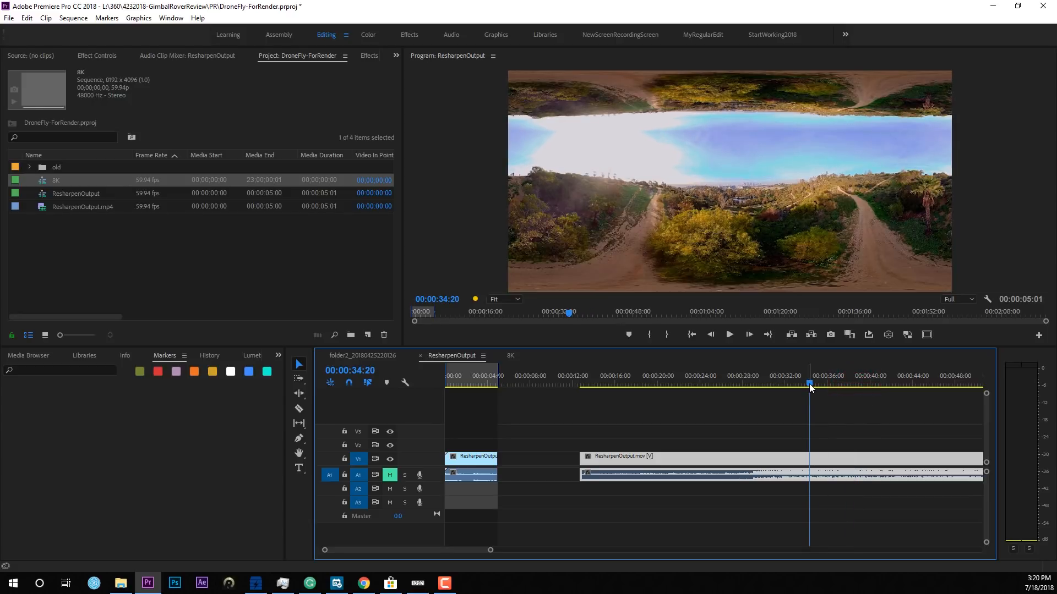
Return the playhead to the start of the ResharpenOutput sequence at 00:00:00:00.
{"action": "left_click", "coordinate": [460, 381]}
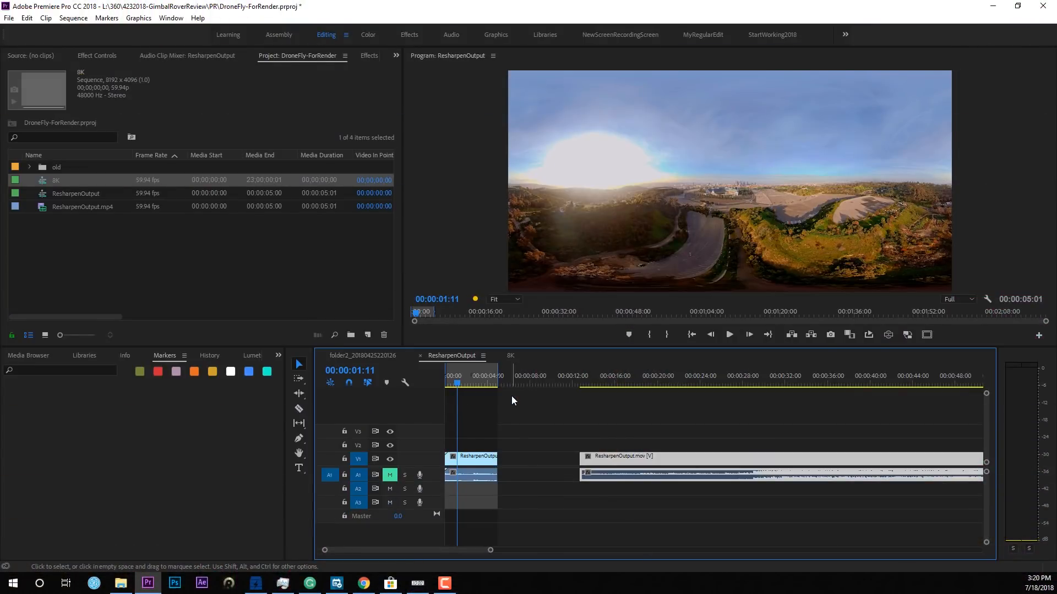
{"action": "left_click_drag", "start_coordinate": [458, 384], "coordinate": [446, 384]}
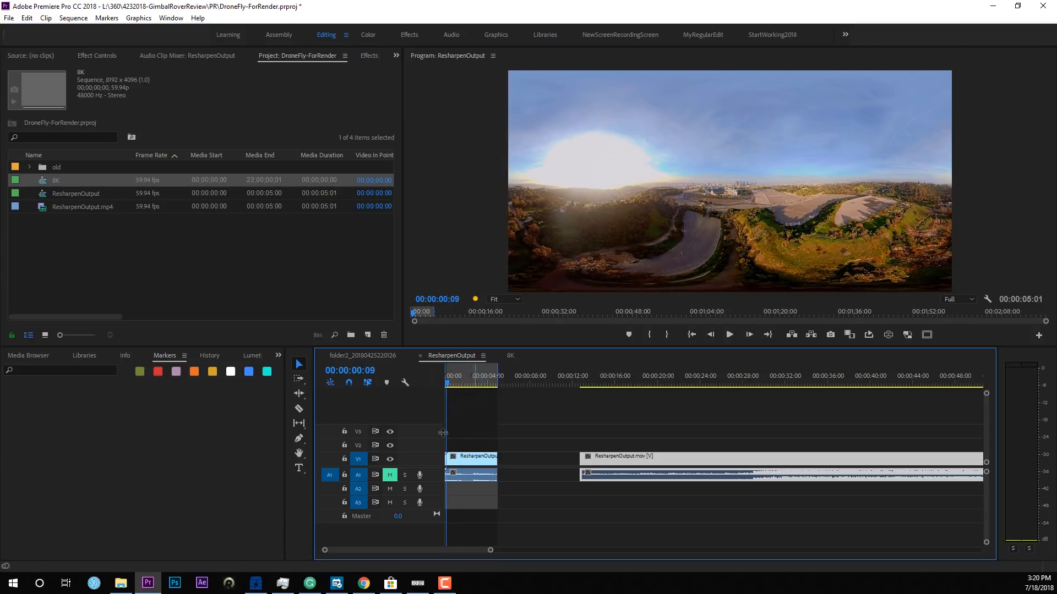
{"action": "left_click", "coordinate": [444, 383]}
Open the media export settings for the sequence, choose the H.264 format and match the video settings to the source.
{"action": "left_click", "coordinate": [9, 17]}
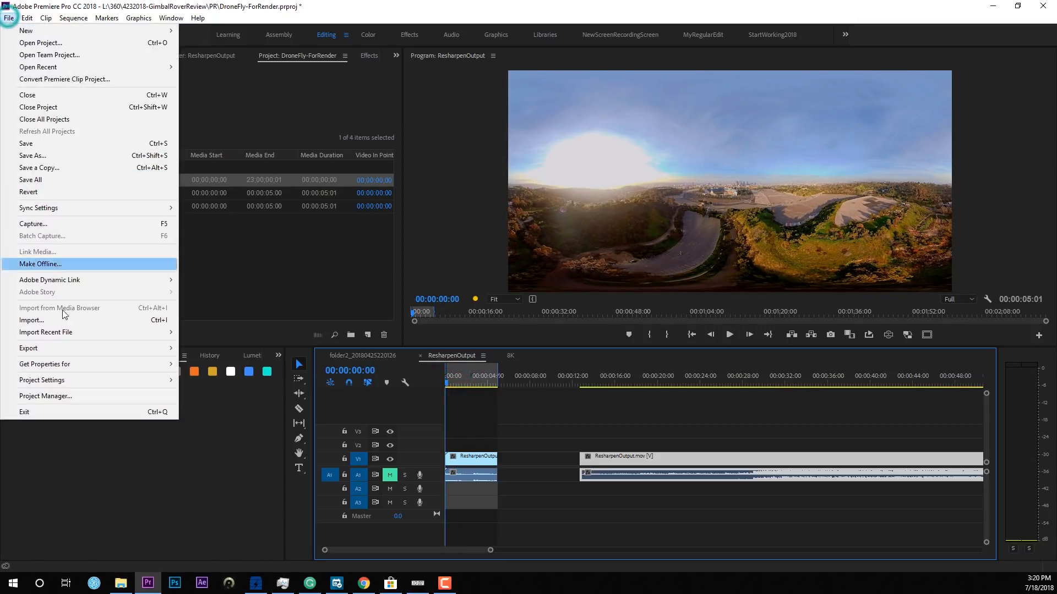
{"action": "mouse_move", "coordinate": [54, 353]}
{"action": "left_click", "coordinate": [358, 347]}
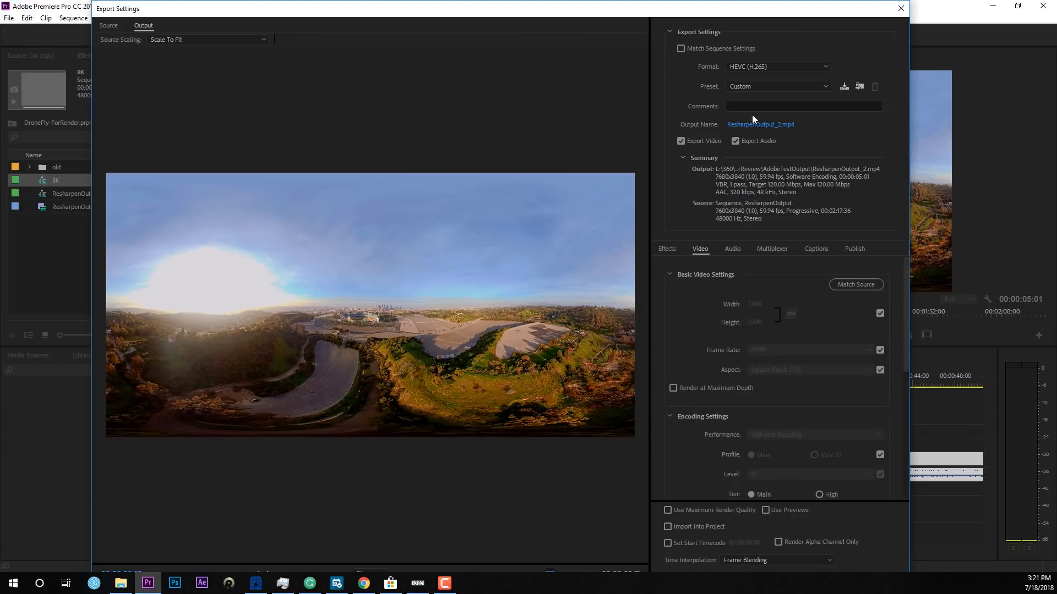
{"action": "left_click", "coordinate": [751, 66]}
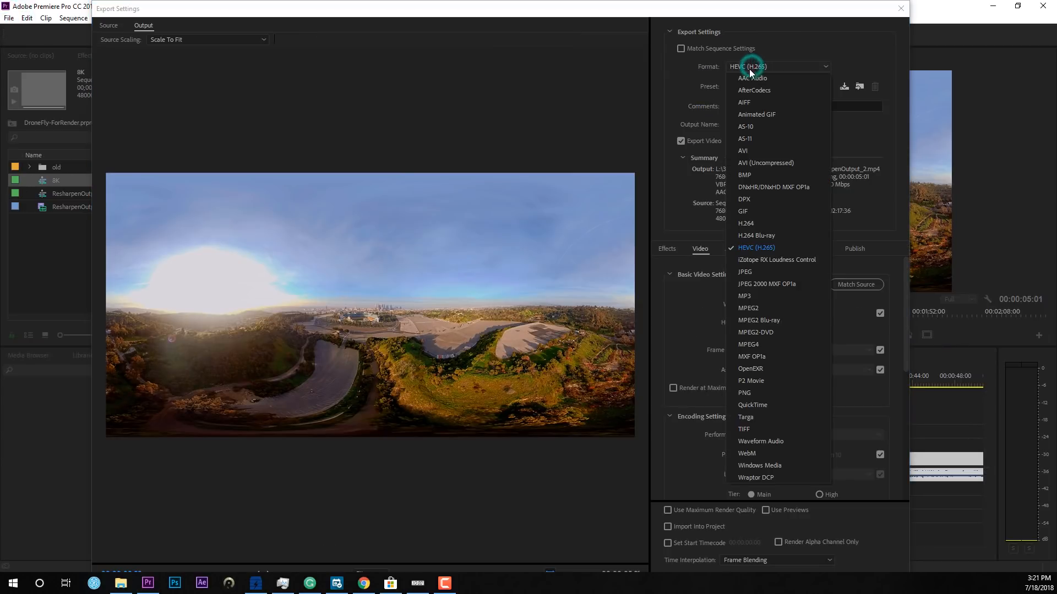
{"action": "left_click", "coordinate": [744, 224]}
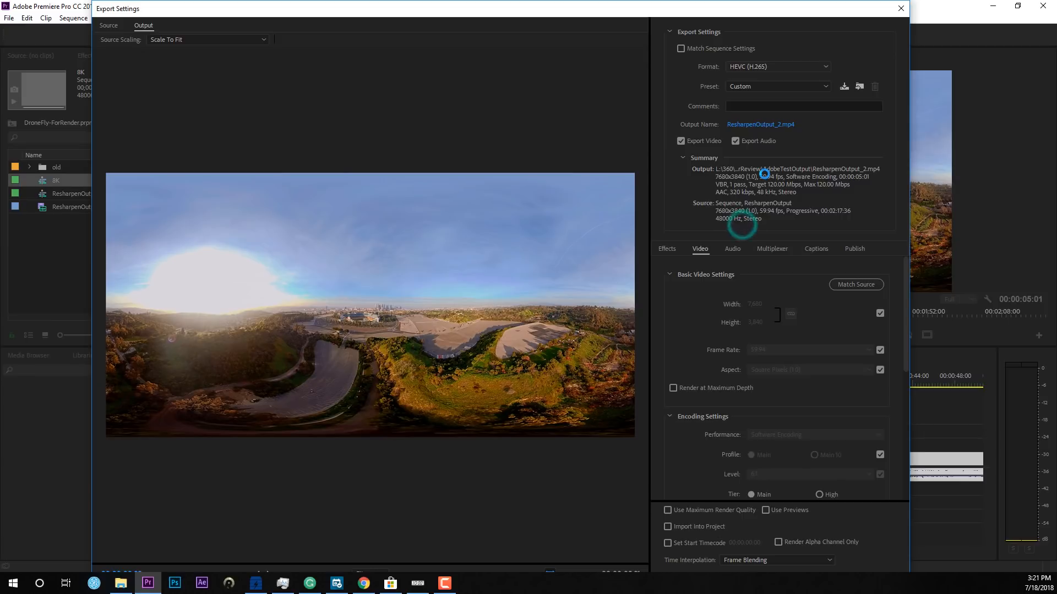
{"action": "left_click", "coordinate": [846, 283]}
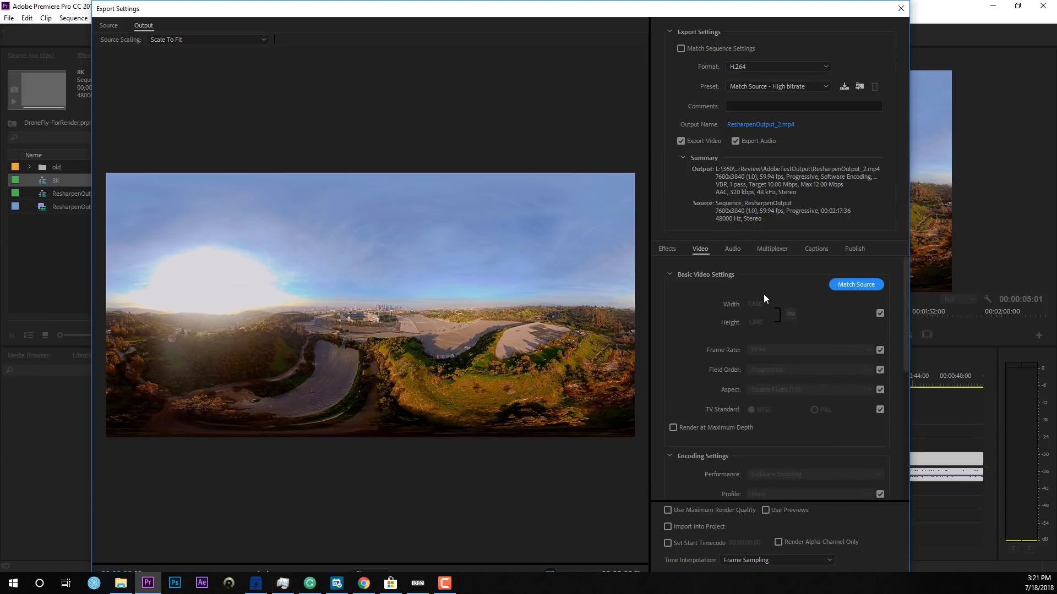
Set the target bitrate of the H.264 export to 300 Mbps.
{"action": "left_click", "coordinate": [906, 282]}
{"action": "left_click_drag", "start_coordinate": [904, 311], "coordinate": [919, 393]}
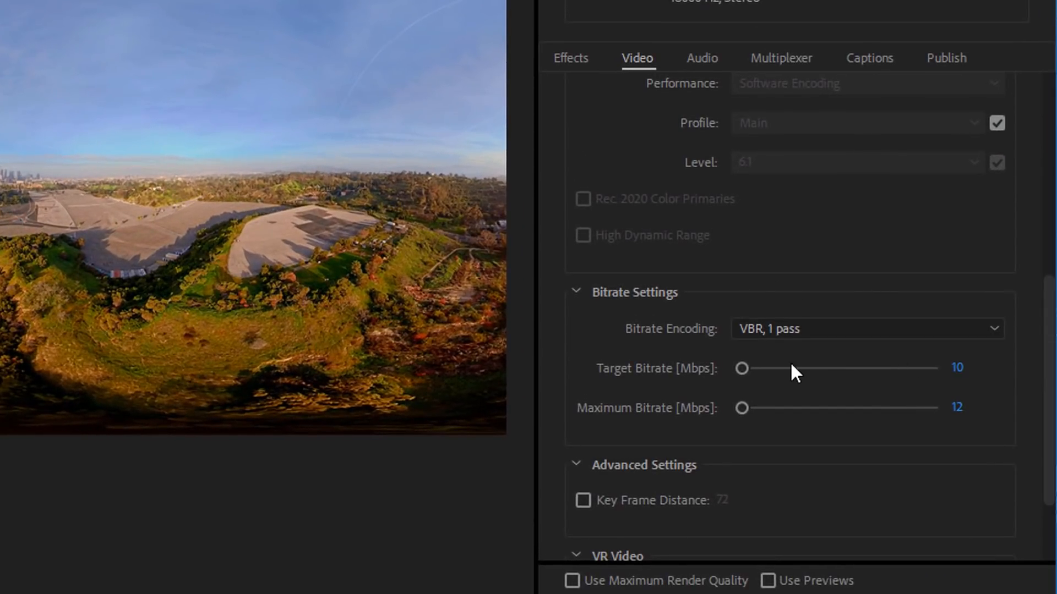
{"action": "left_click_drag", "start_coordinate": [744, 369], "coordinate": [1029, 392]}
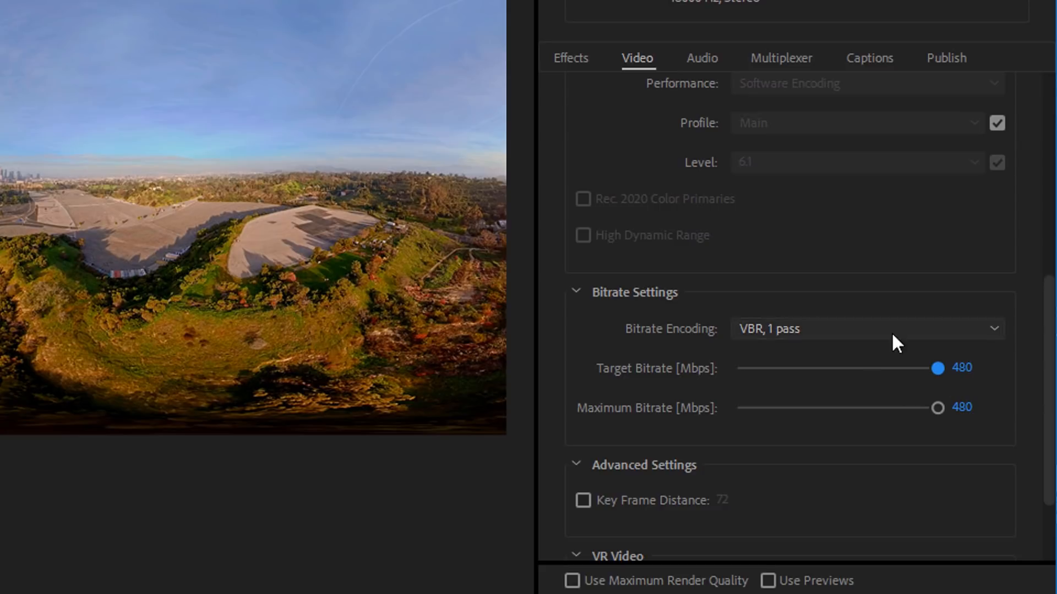
{"action": "left_click_drag", "start_coordinate": [939, 368], "coordinate": [887, 375]}
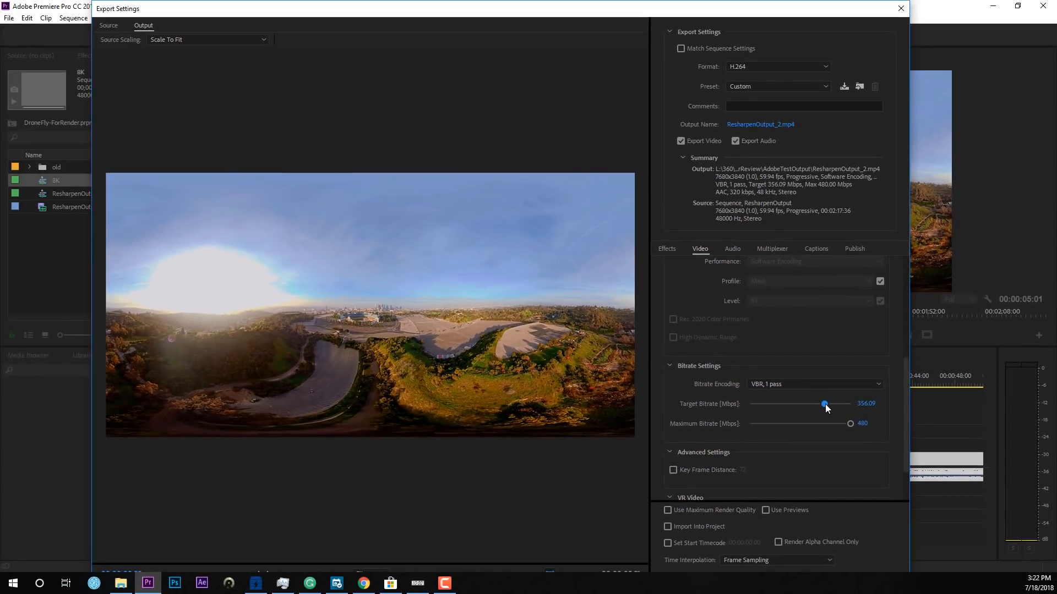
{"action": "left_click_drag", "start_coordinate": [825, 404], "coordinate": [814, 408]}
{"action": "left_click_drag", "start_coordinate": [814, 408], "coordinate": [807, 409]}
{"action": "left_click", "coordinate": [867, 404]}
{"action": "type", "text": "300"}
Set the maximum bitrate of the H.264 export to 300 Mbps.
{"action": "left_click", "coordinate": [867, 424]}
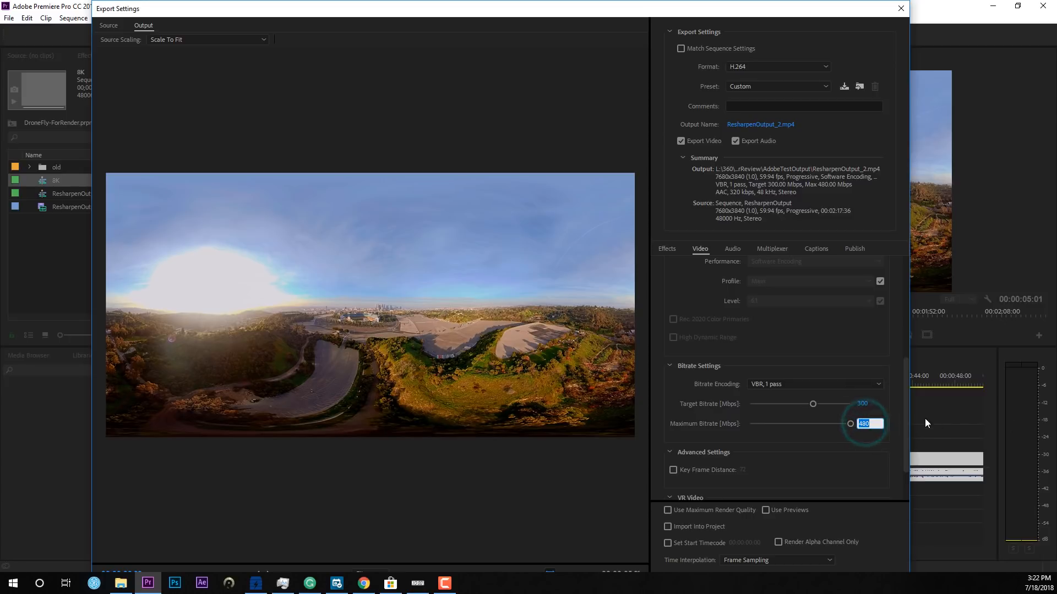
{"action": "type", "text": "300"}
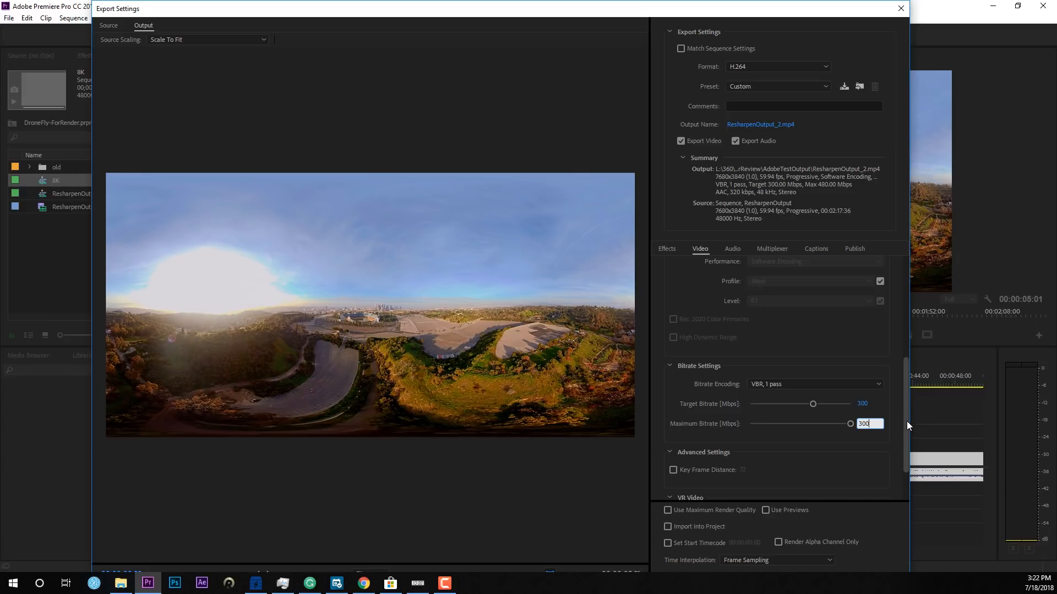
{"action": "key", "text": "Return"}
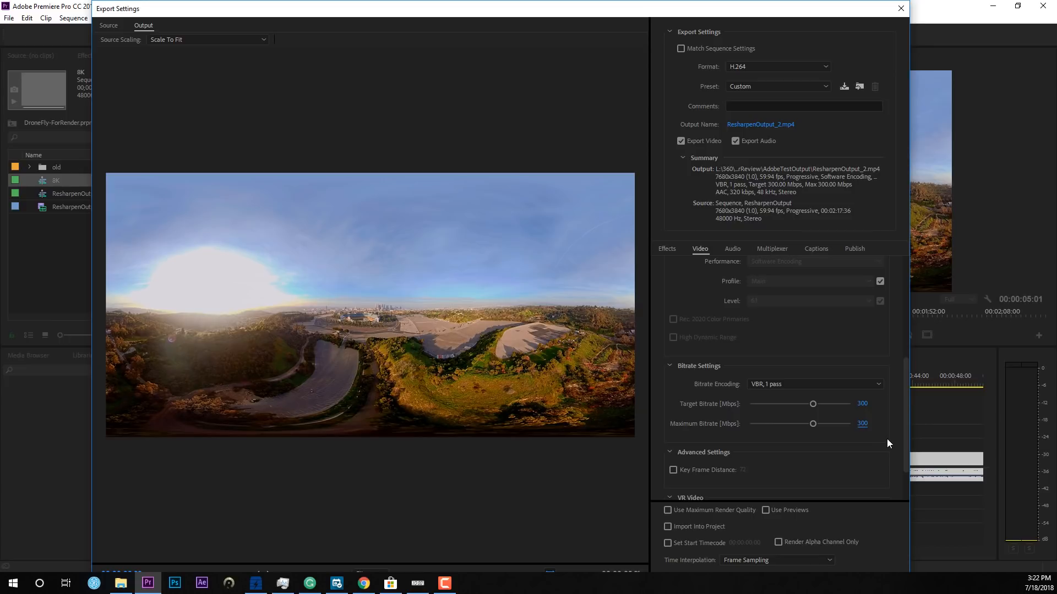
{"action": "scroll", "coordinate": [800, 447], "scroll_direction": "down", "scroll_amount": 2}
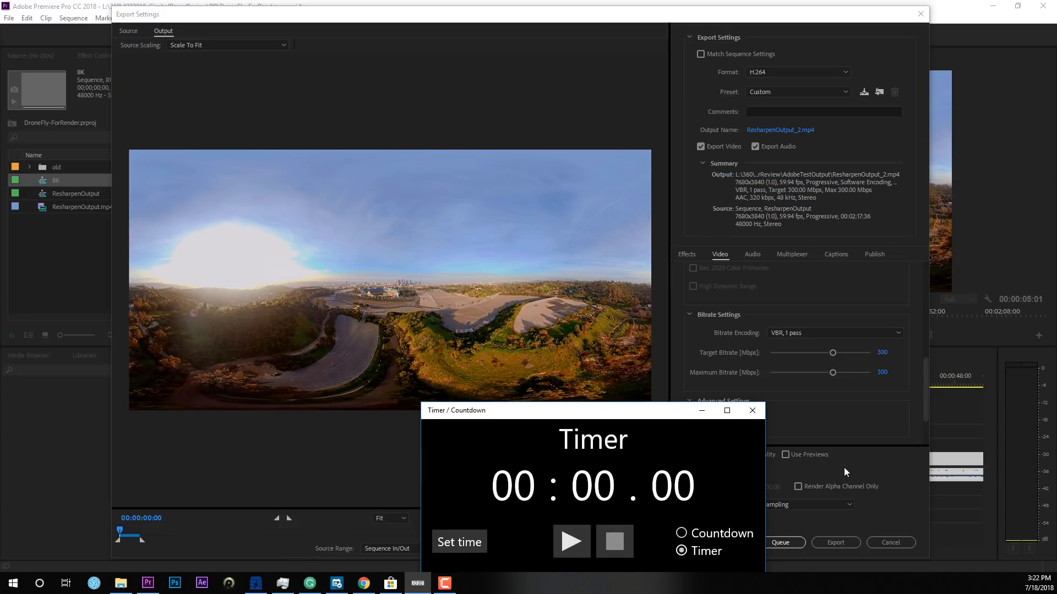
Export the sequence with the H.264 settings and time the encoding in the Timer window, pausing it when the export ends.
{"action": "left_click_drag", "start_coordinate": [727, 11], "coordinate": [751, 12]}
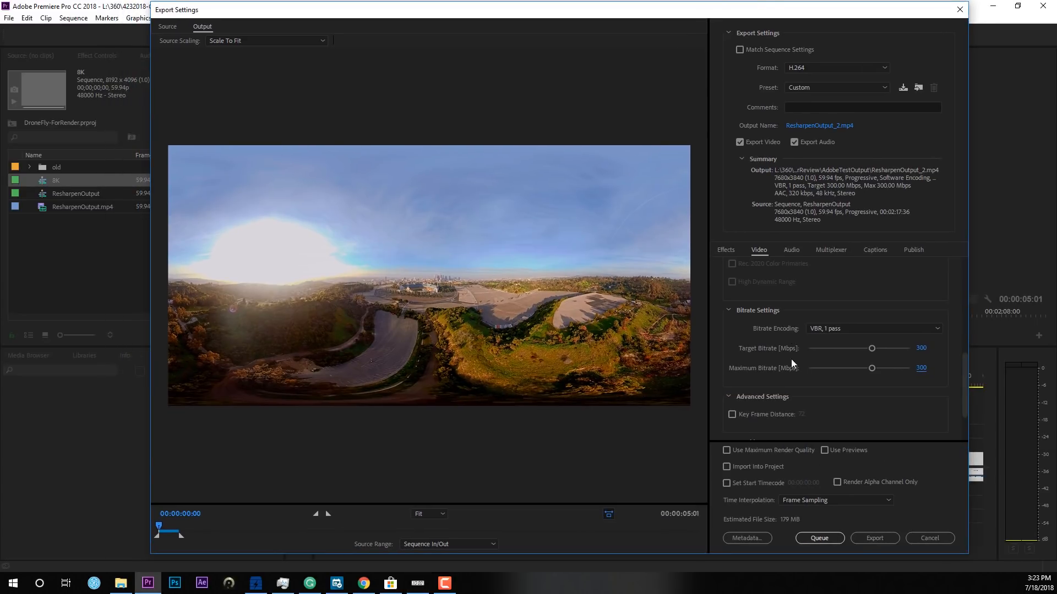
{"action": "left_click", "coordinate": [875, 540]}
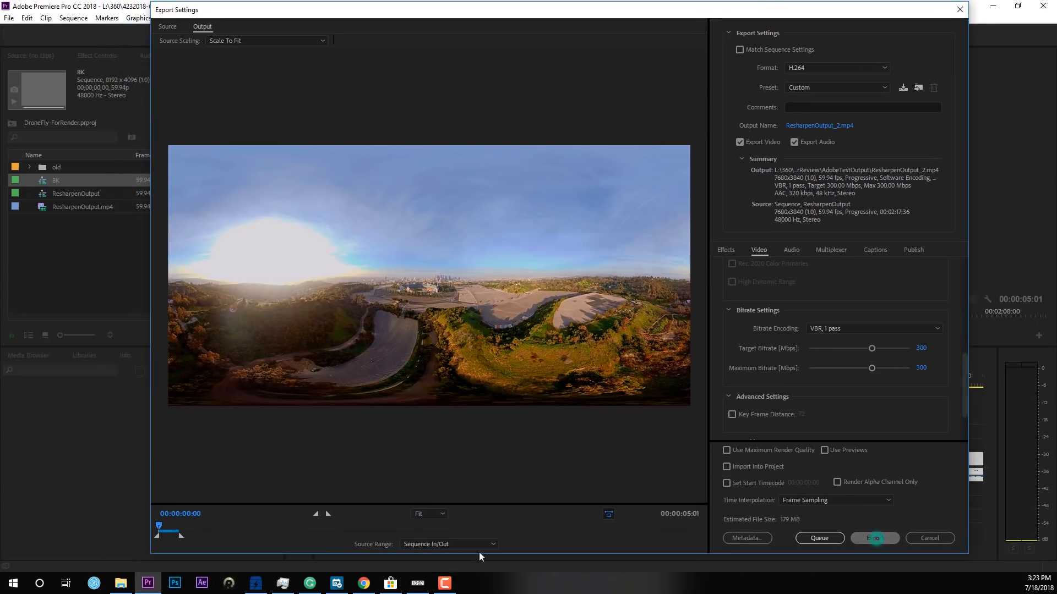
{"action": "left_click", "coordinate": [417, 584]}
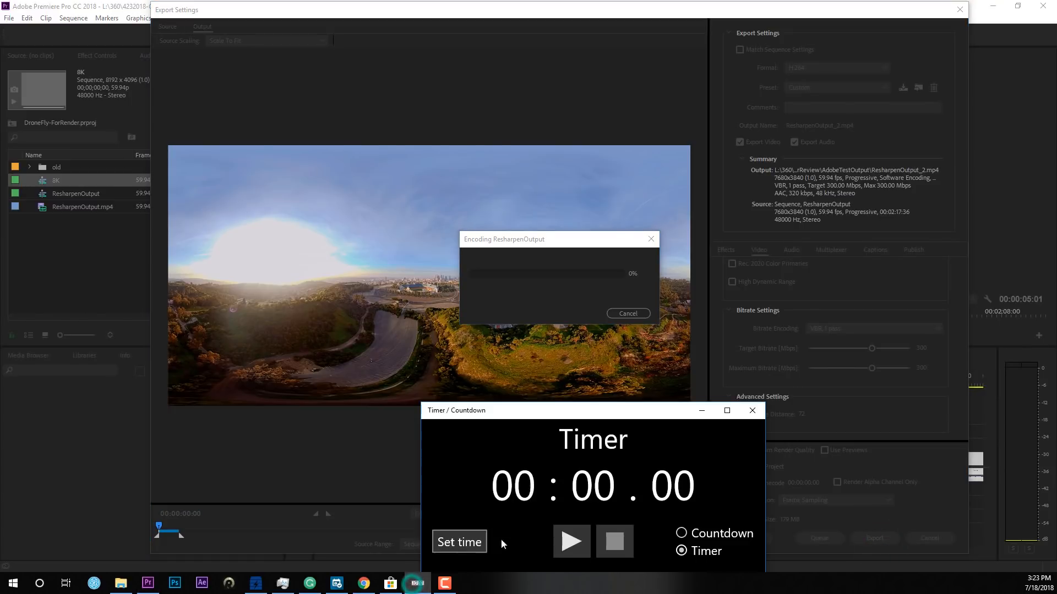
{"action": "left_click", "coordinate": [573, 542]}
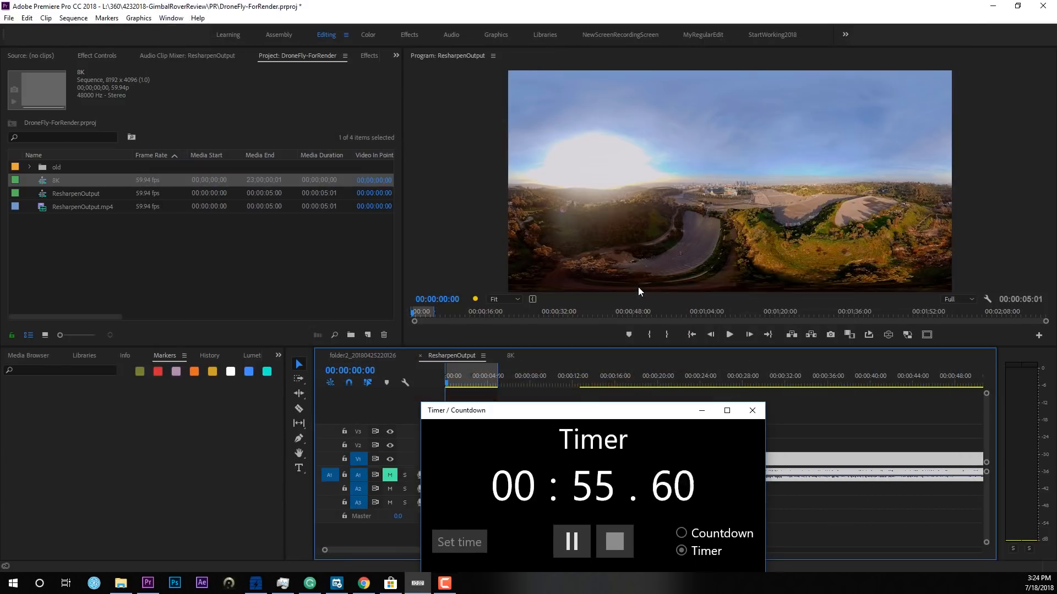
{"action": "left_click", "coordinate": [569, 542]}
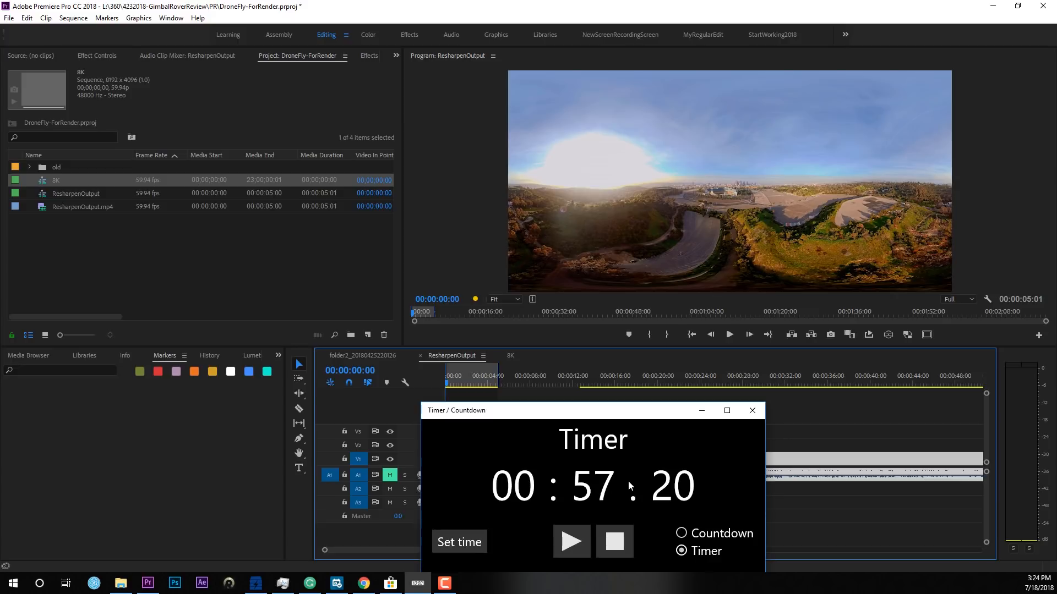
Set up a new export of the sequence in AfterCodecs format as MP4, using the BitRate tradeoff at 300 Mbps.
{"action": "key", "text": "ctrl+m"}
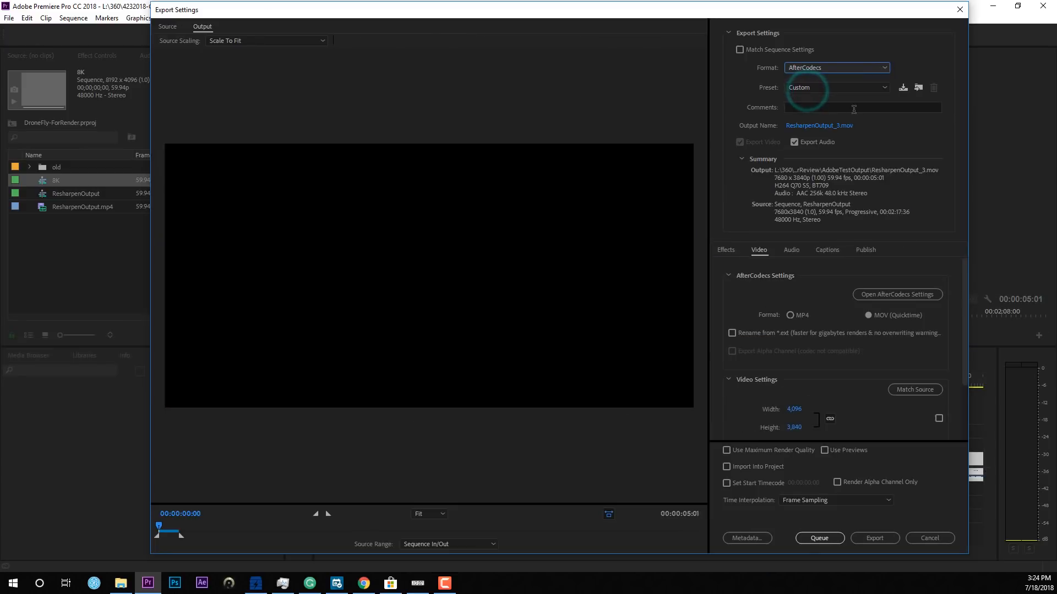
{"action": "left_click", "coordinate": [790, 315]}
{"action": "left_click", "coordinate": [882, 295]}
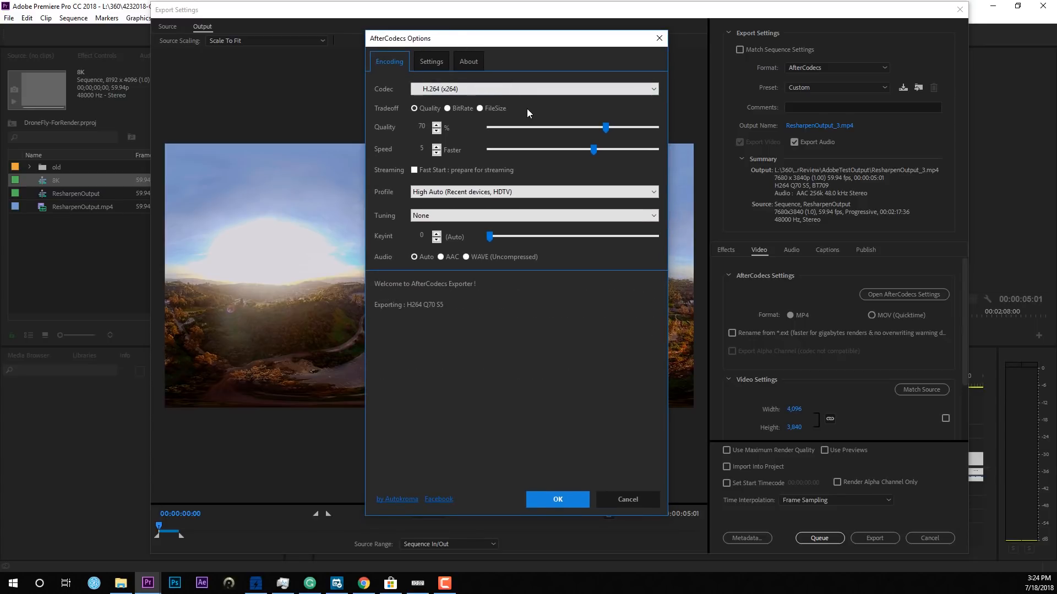
{"action": "left_click", "coordinate": [447, 108]}
{"action": "left_click_drag", "start_coordinate": [525, 128], "coordinate": [640, 127]}
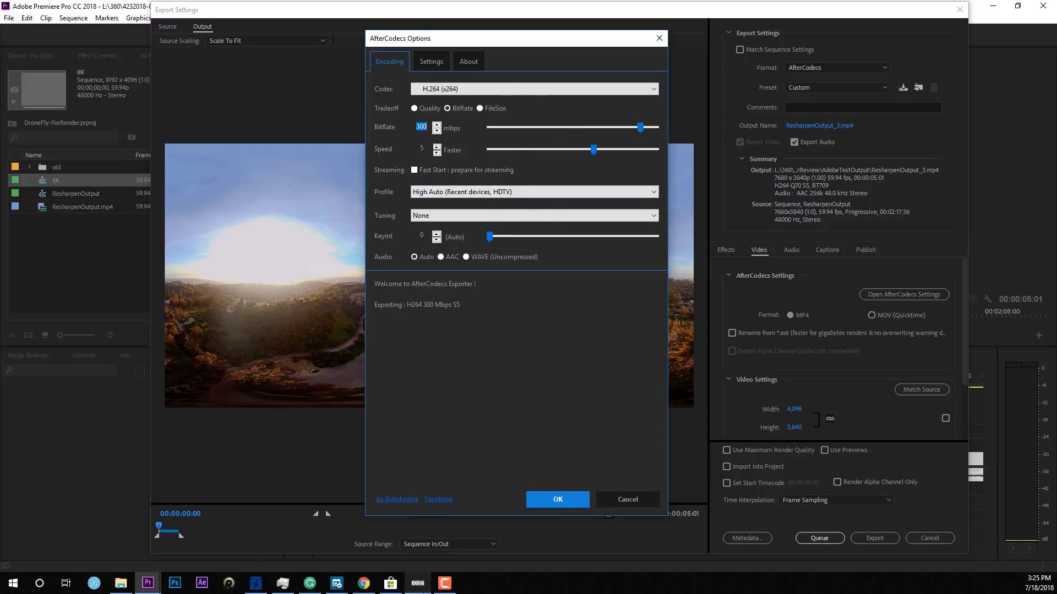
Export the sequence with the AfterCodecs settings while timing the encoding in the Timer window, and reset the timer when the export is done.
{"action": "left_click", "coordinate": [417, 583]}
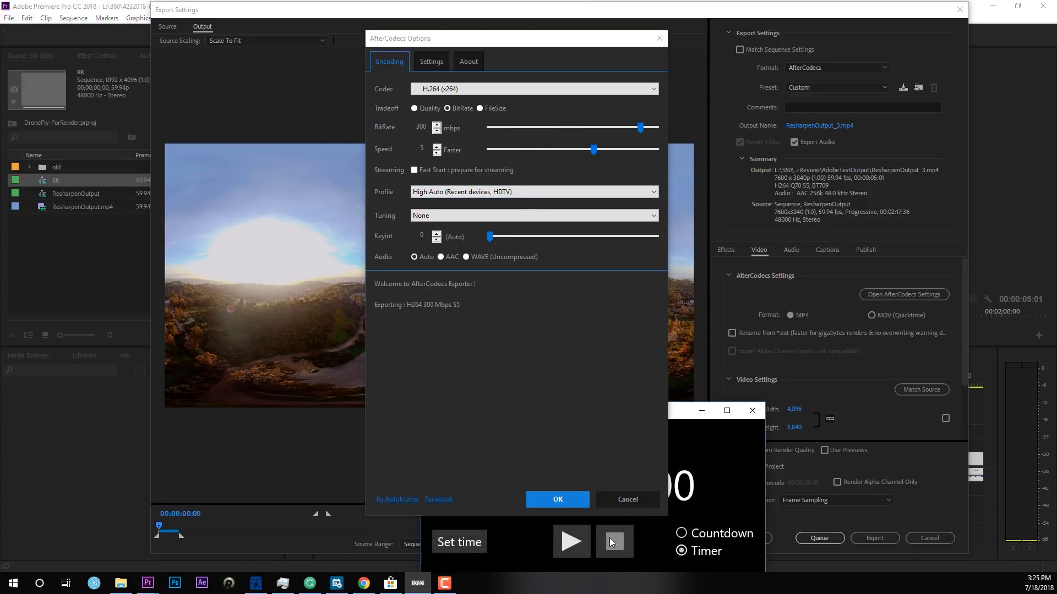
{"action": "left_click", "coordinate": [562, 502]}
{"action": "left_click", "coordinate": [554, 502]}
{"action": "left_click", "coordinate": [418, 583]}
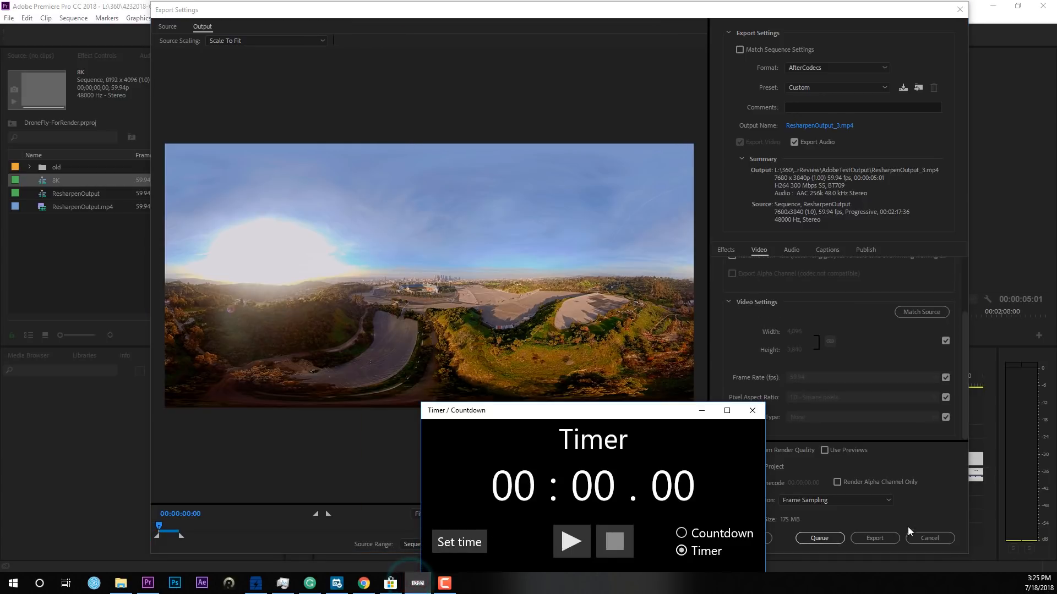
{"action": "left_click", "coordinate": [877, 537]}
{"action": "left_click", "coordinate": [418, 583]}
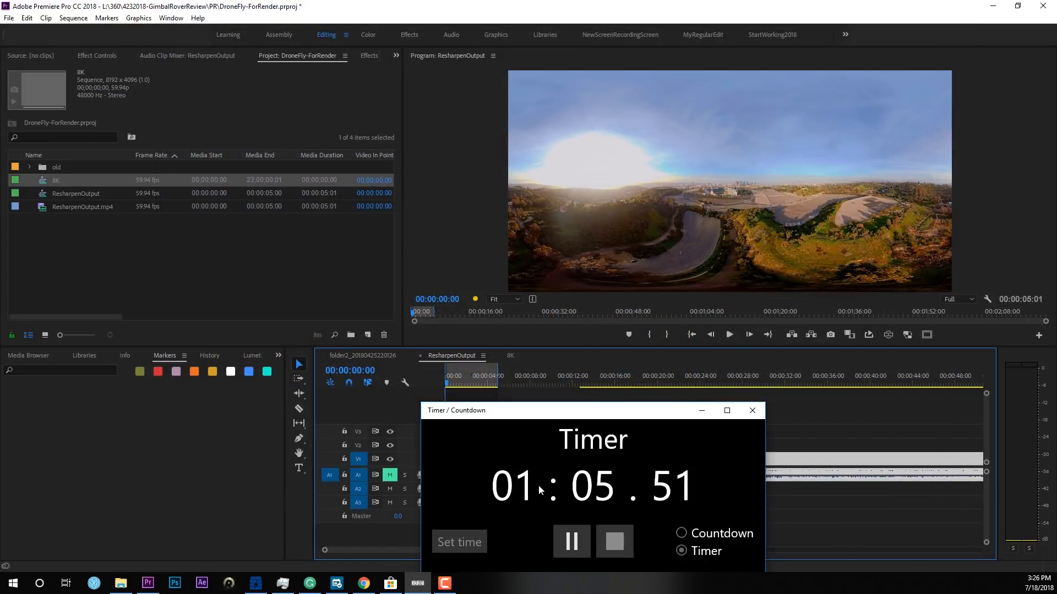
{"action": "left_click", "coordinate": [573, 547]}
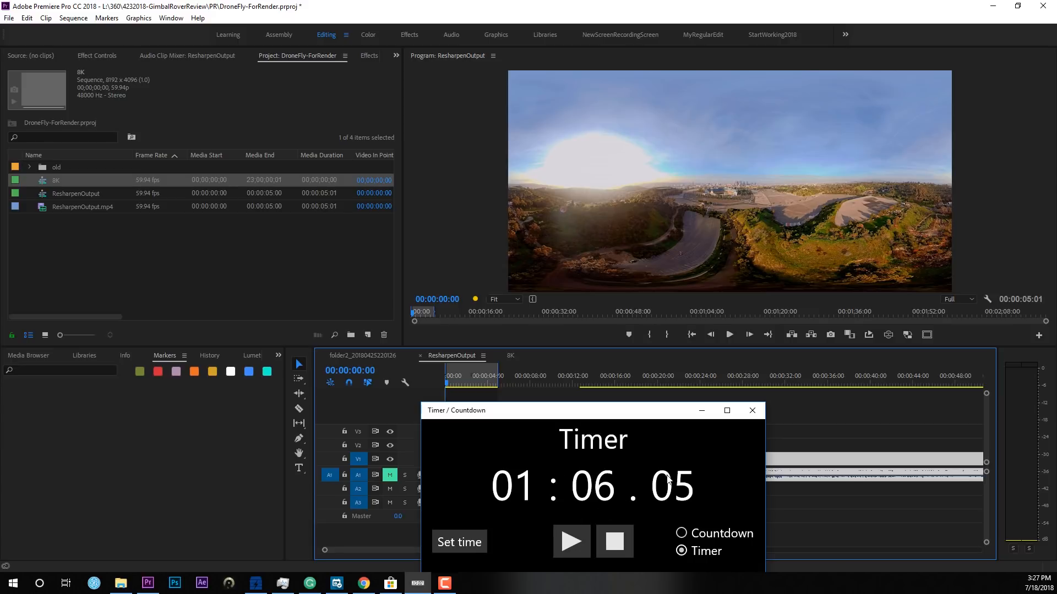
{"action": "left_click", "coordinate": [614, 541]}
{"action": "left_click", "coordinate": [702, 409]}
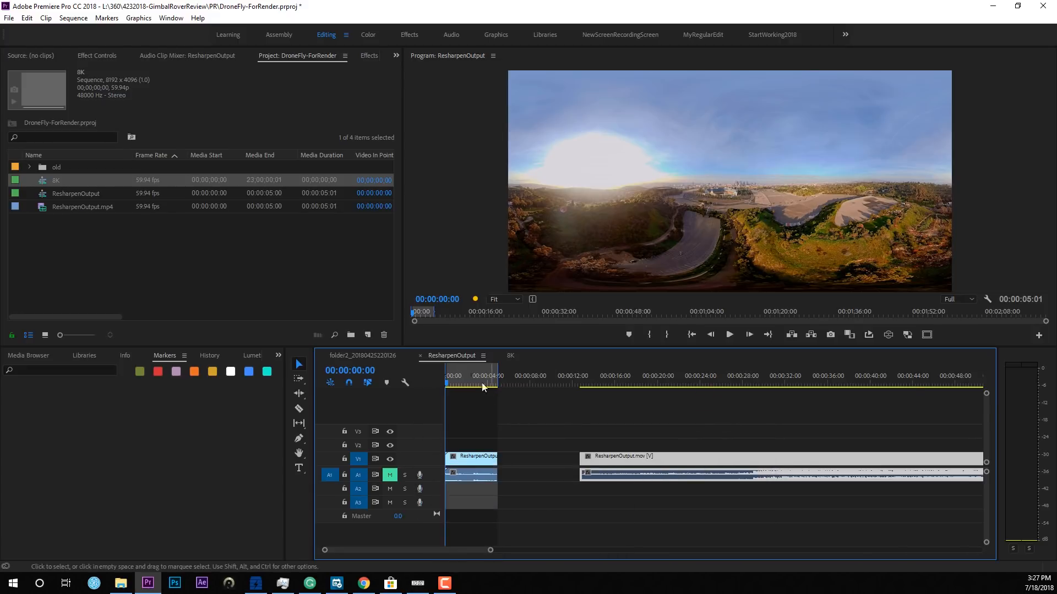
Set up a new export of the sequence in HEVC (H.265) format, matching the source, with a target bitrate of 120 Mbps.
{"action": "key", "text": "ctrl+m"}
{"action": "left_click", "coordinate": [836, 67]}
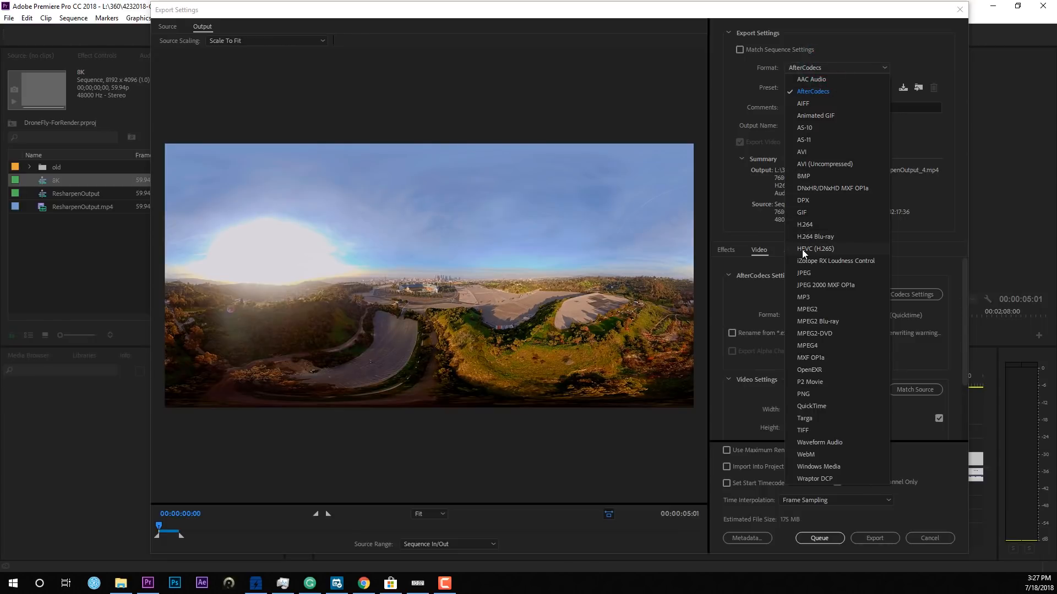
{"action": "left_click", "coordinate": [814, 249]}
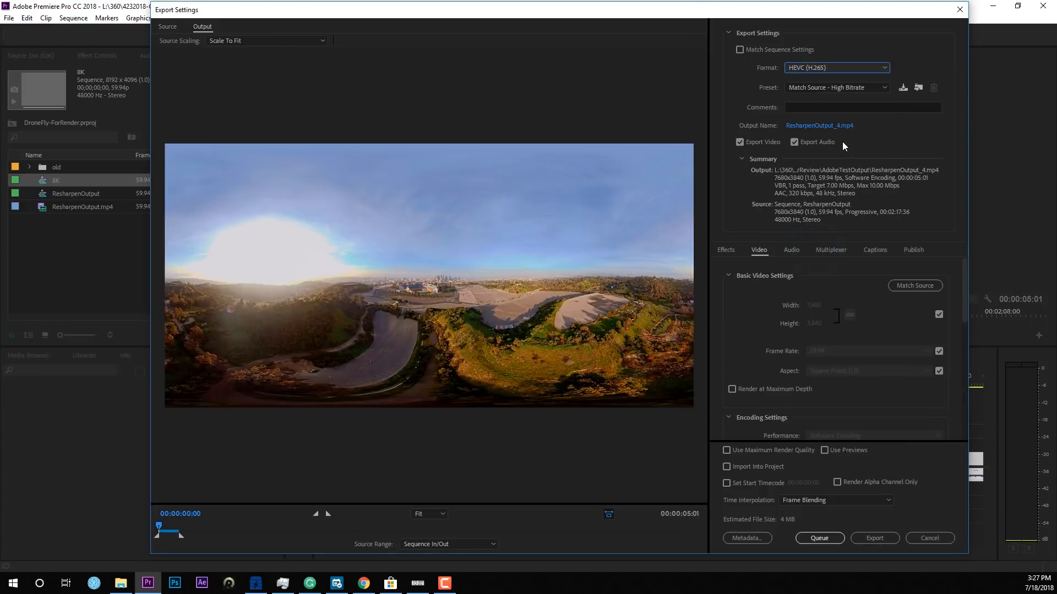
{"action": "left_click", "coordinate": [901, 286]}
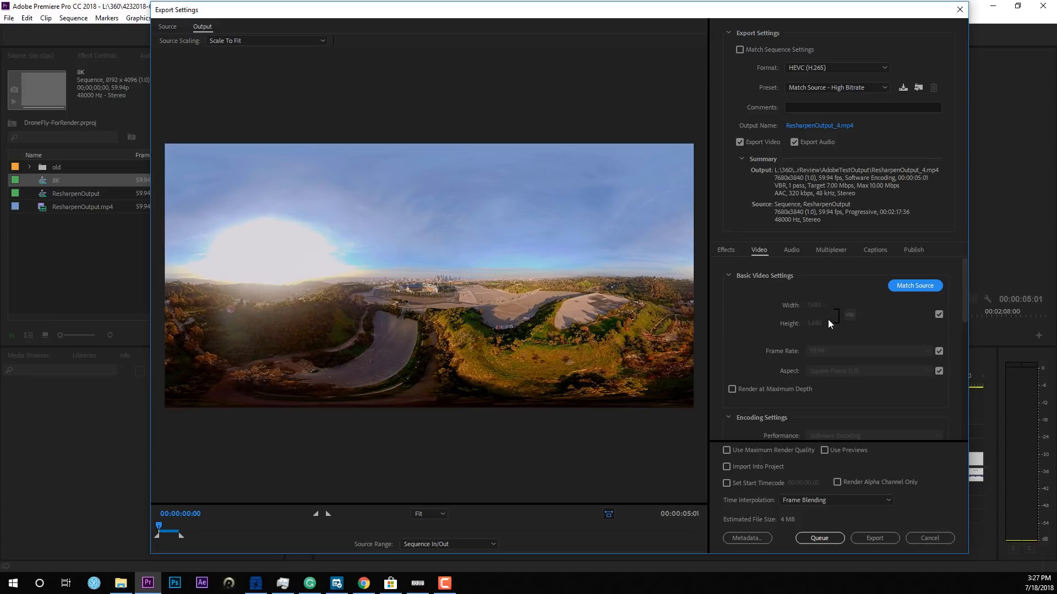
{"action": "left_click_drag", "start_coordinate": [963, 302], "coordinate": [961, 401]}
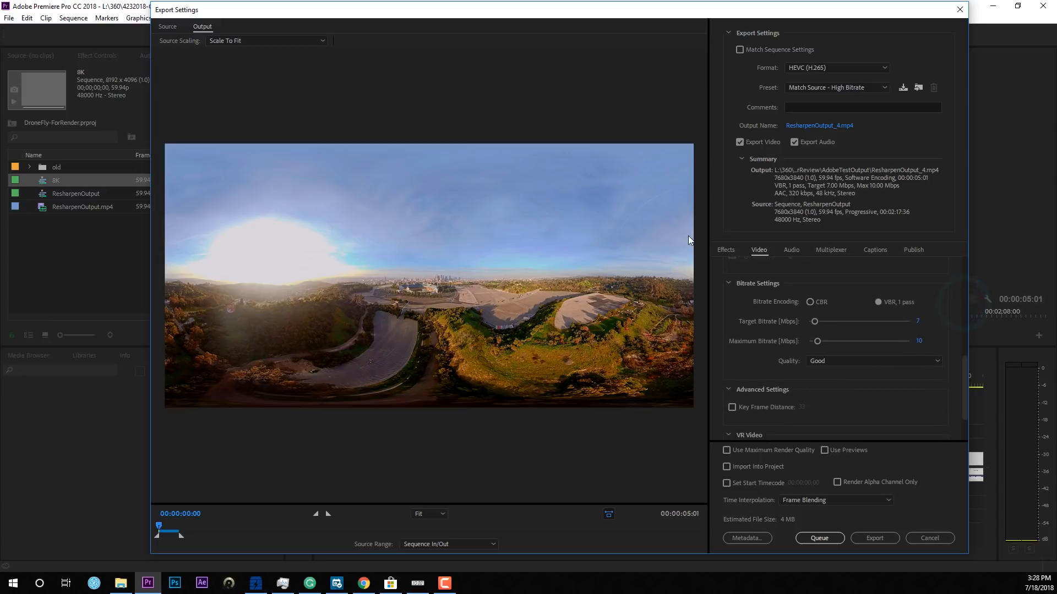
{"action": "left_click_drag", "start_coordinate": [813, 321], "coordinate": [911, 322]}
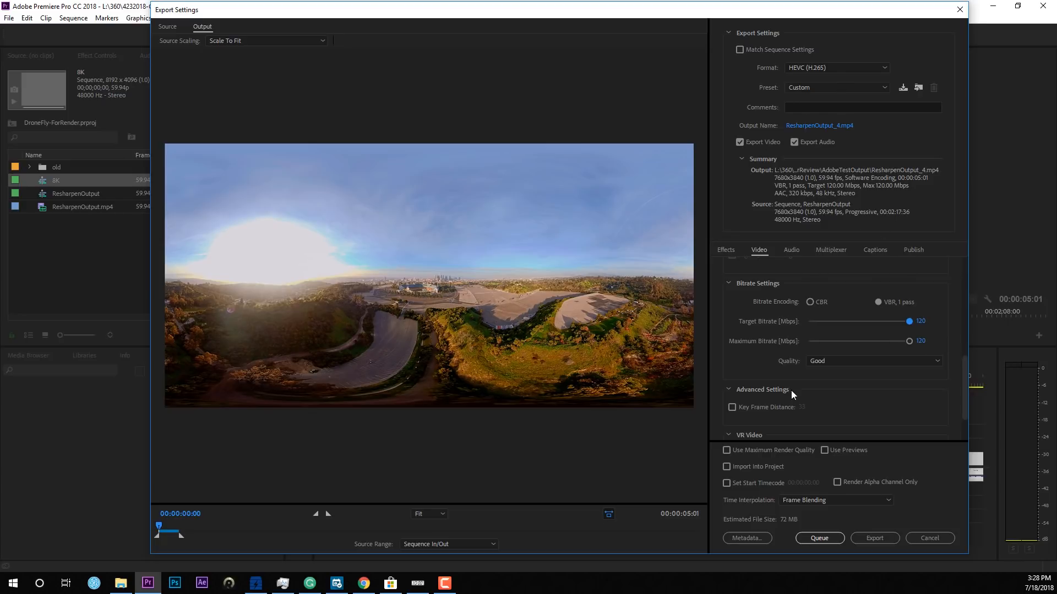
Export the sequence with the HEVC (H.265) settings and time the encoding, pausing the timer when the export ends.
{"action": "left_click", "coordinate": [874, 539]}
{"action": "left_click", "coordinate": [417, 583]}
{"action": "left_click", "coordinate": [560, 553]}
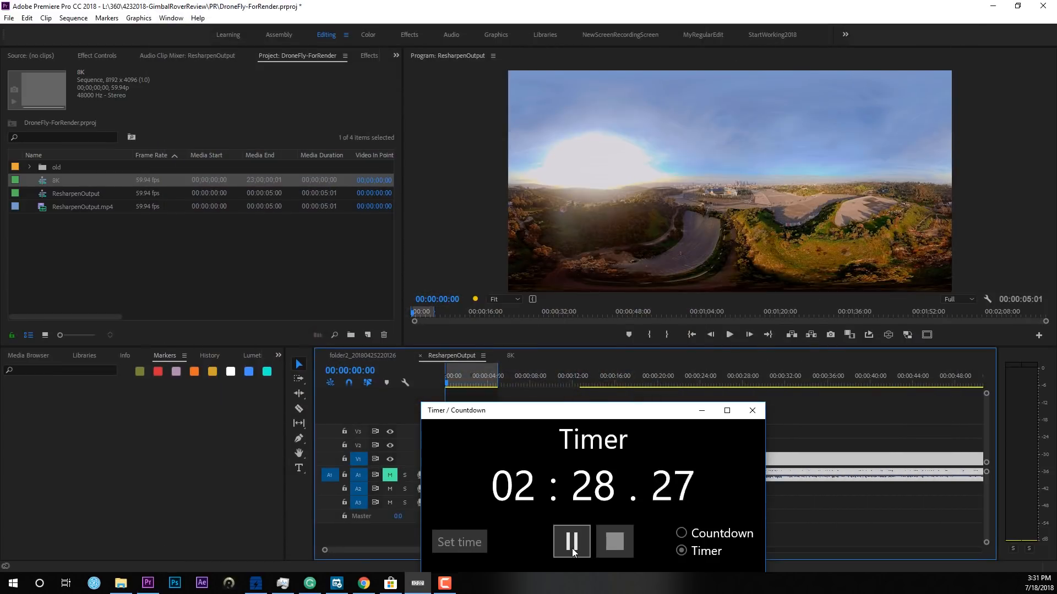
{"action": "left_click", "coordinate": [567, 545]}
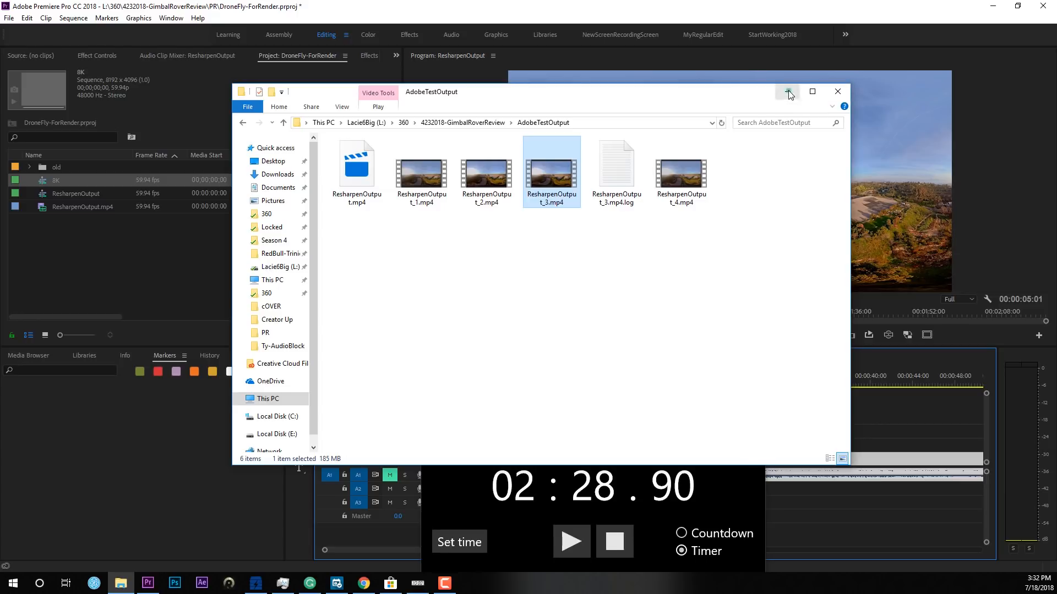
Export the sequence in AfterCodecs with the H.265 / HEVC (x265) codec at 300 Mbps, pausing the timer when the export ends.
{"action": "left_click", "coordinate": [788, 91]}
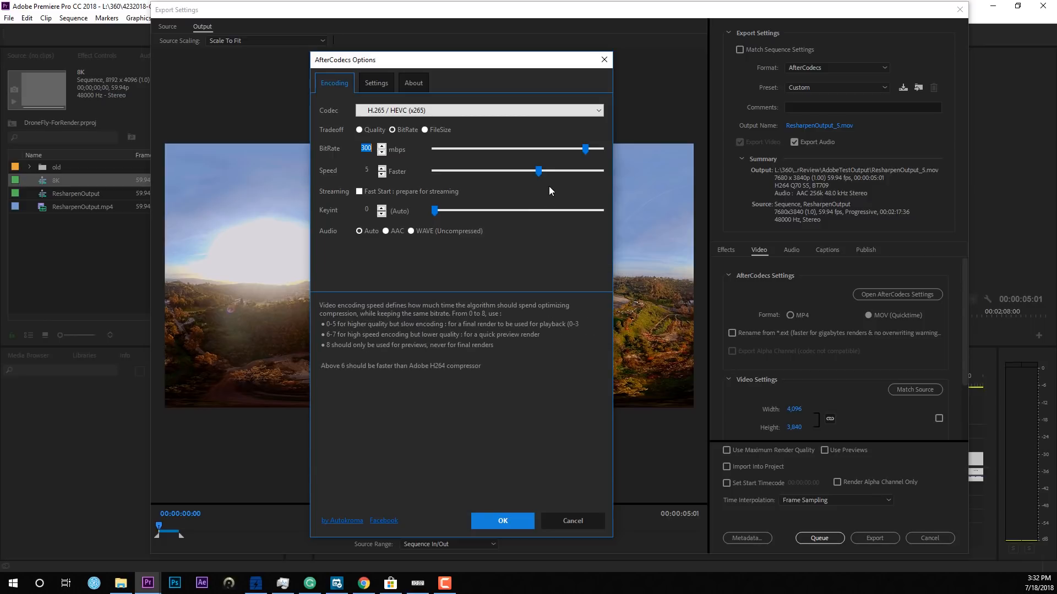
{"action": "left_click", "coordinate": [502, 520]}
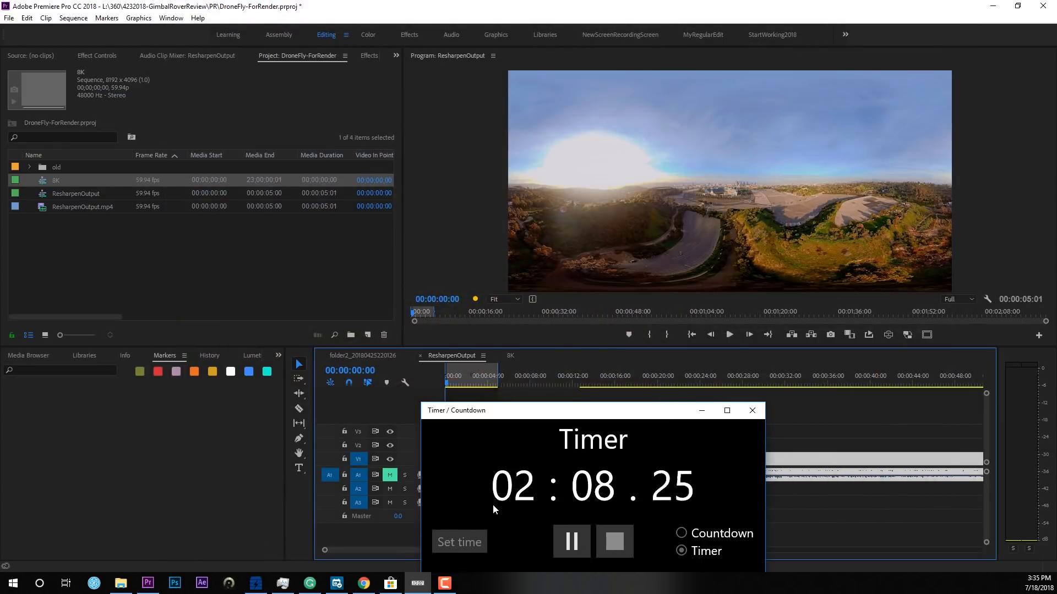
{"action": "left_click", "coordinate": [579, 553]}
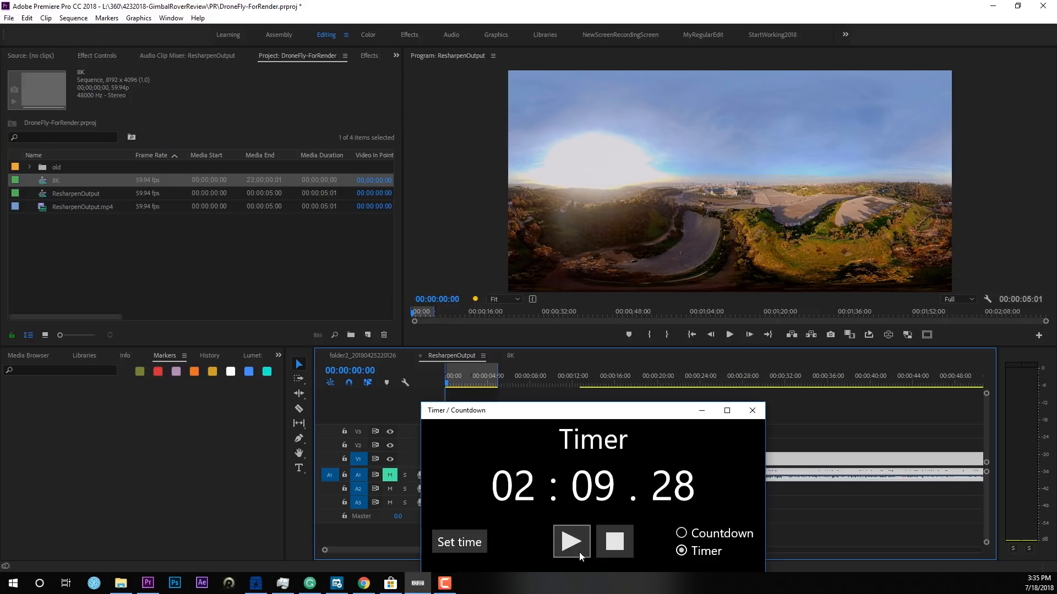
{"action": "left_click", "coordinate": [567, 384]}
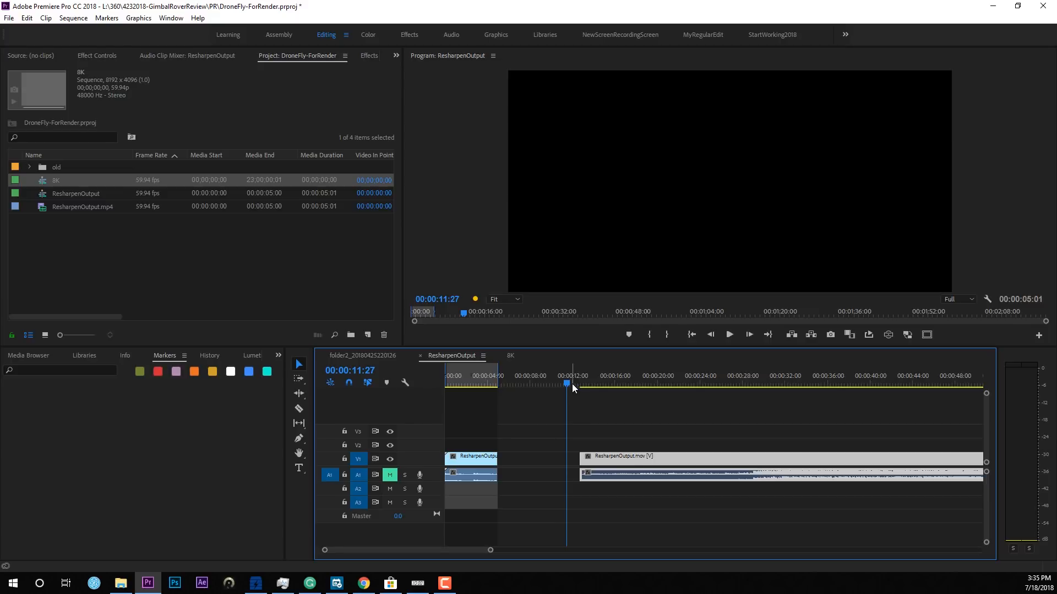
{"action": "key", "text": "minus"}
{"action": "key", "text": "minus"}
{"action": "key", "text": "minus"}
{"action": "left_click", "coordinate": [645, 383]}
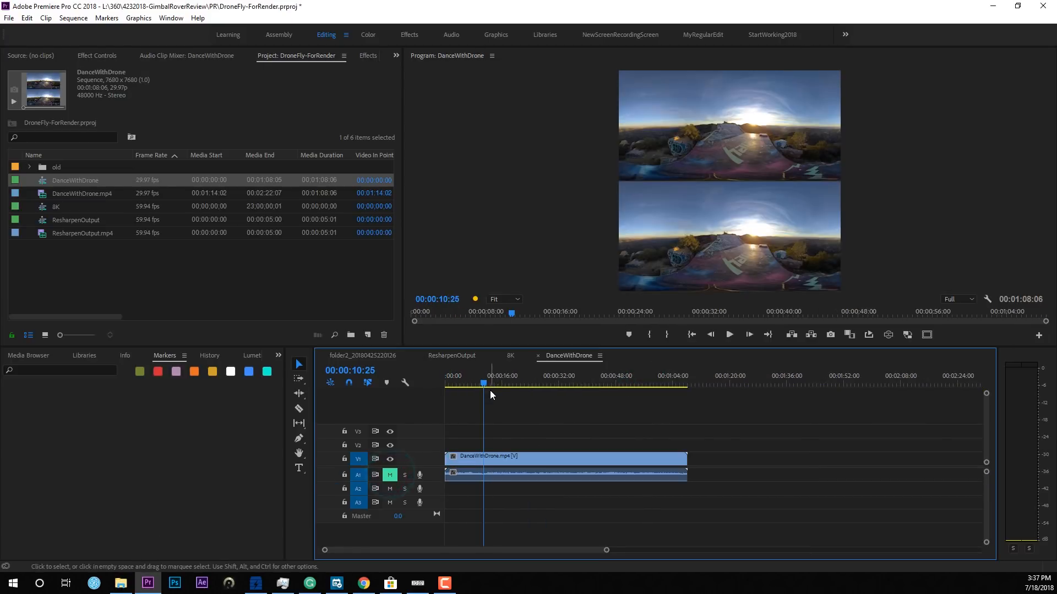
Change the DanceWithDrone sequence settings to a 59.94 frames/second timebase and a frame size of 8192 by 8192.
{"action": "left_click_drag", "start_coordinate": [484, 383], "coordinate": [540, 388]}
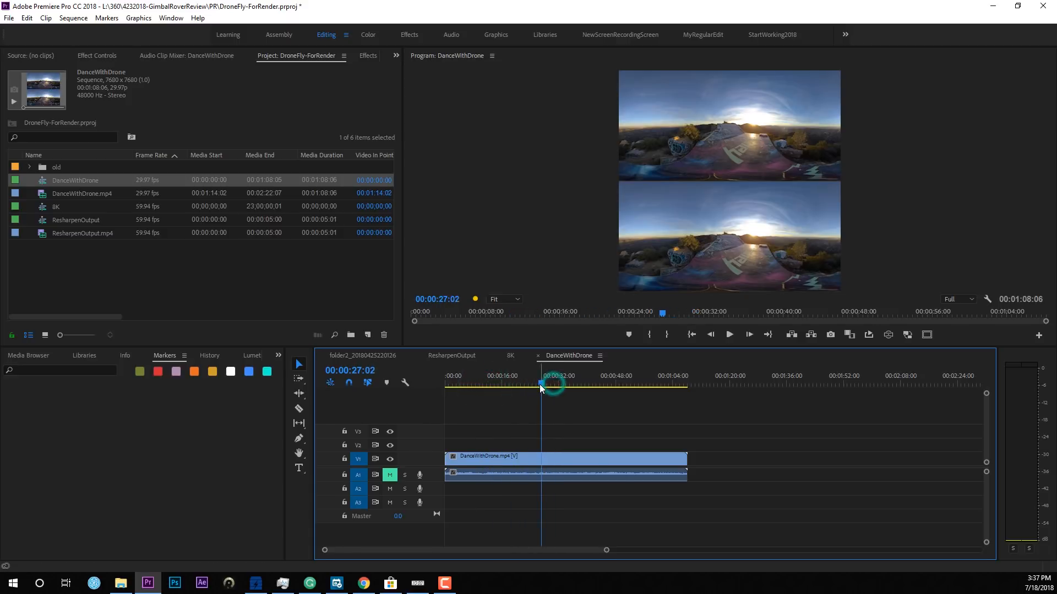
{"action": "left_click", "coordinate": [73, 17]}
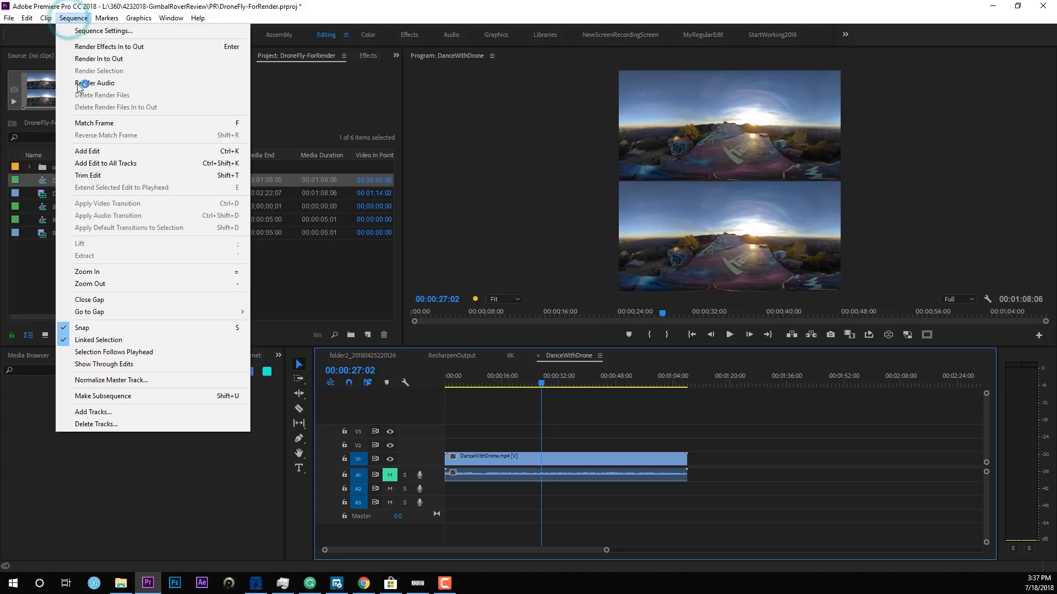
{"action": "left_click", "coordinate": [78, 31]}
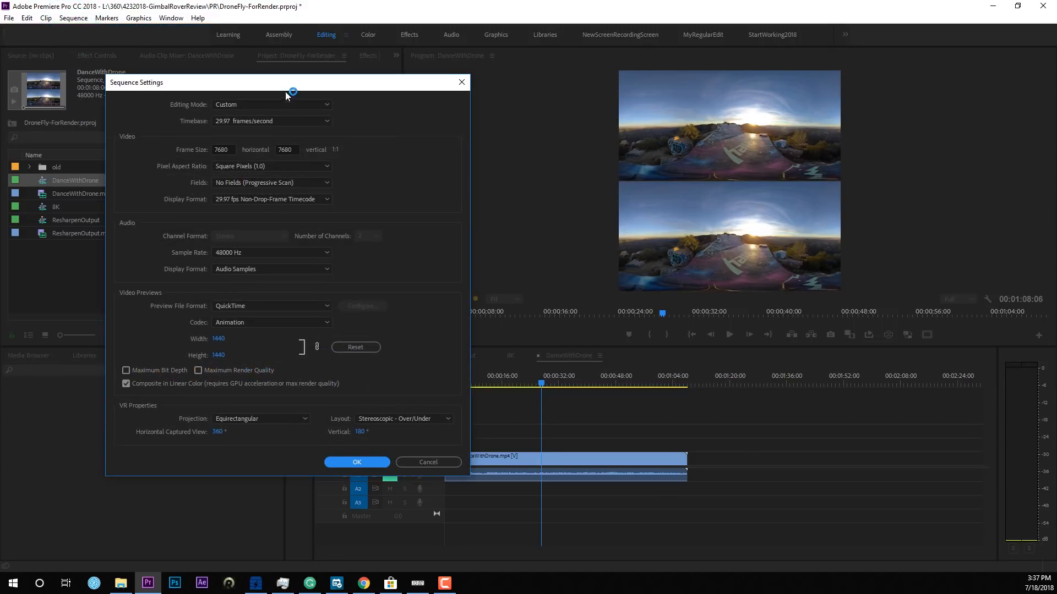
{"action": "left_click_drag", "start_coordinate": [286, 86], "coordinate": [356, 85]}
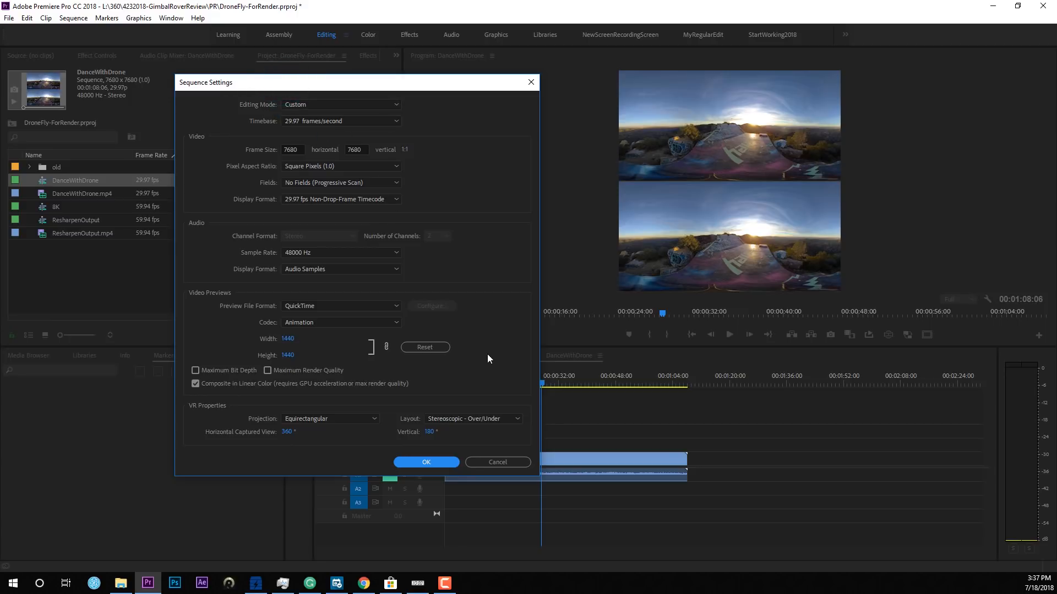
{"action": "left_click", "coordinate": [297, 121]}
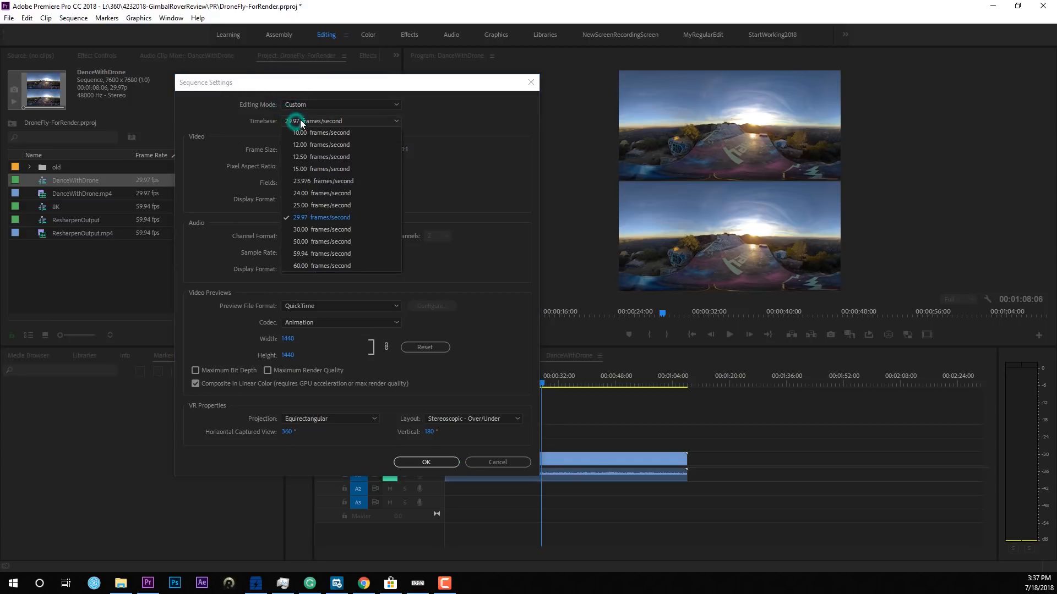
{"action": "left_click", "coordinate": [301, 253]}
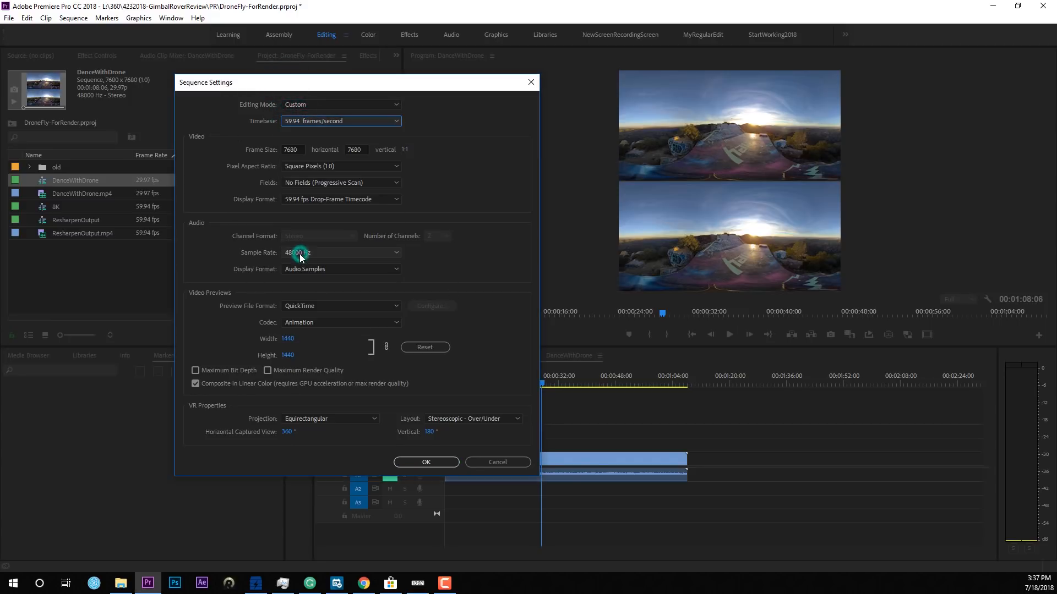
{"action": "left_click", "coordinate": [296, 150]}
{"action": "double_click", "coordinate": [299, 150]}
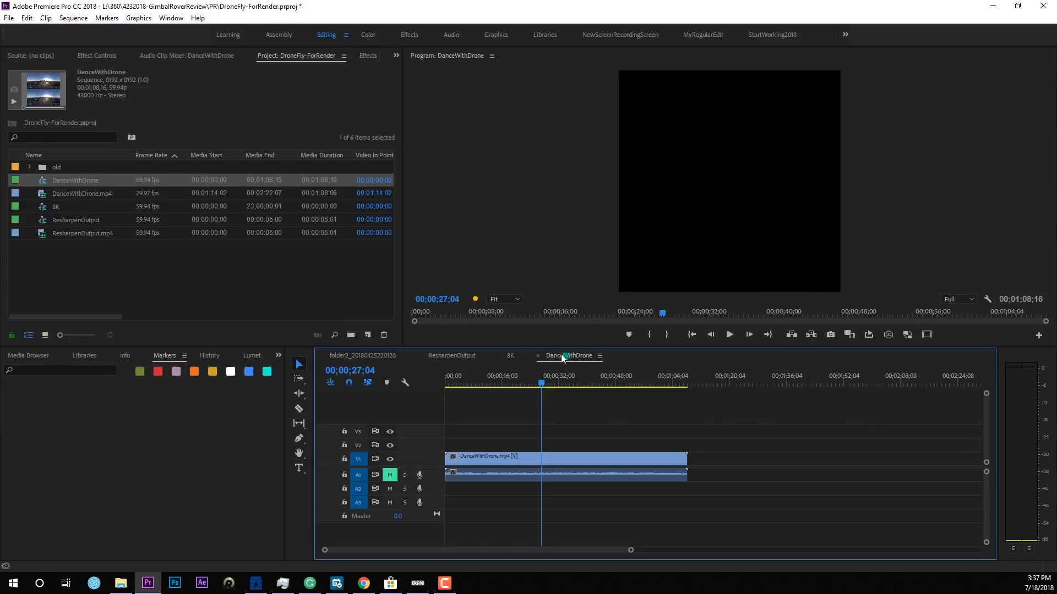
Fit the DanceWithDrone.mp4 clip to the frame size of the DanceWithDrone sequence.
{"action": "left_click", "coordinate": [563, 355]}
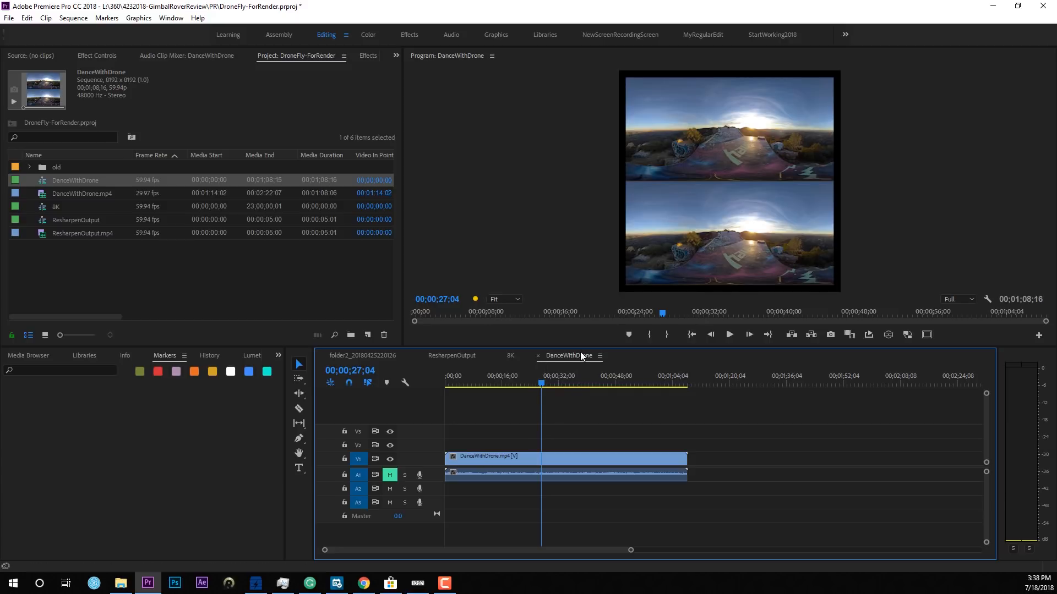
{"action": "right_click", "coordinate": [565, 458]}
{"action": "left_click", "coordinate": [602, 446]}
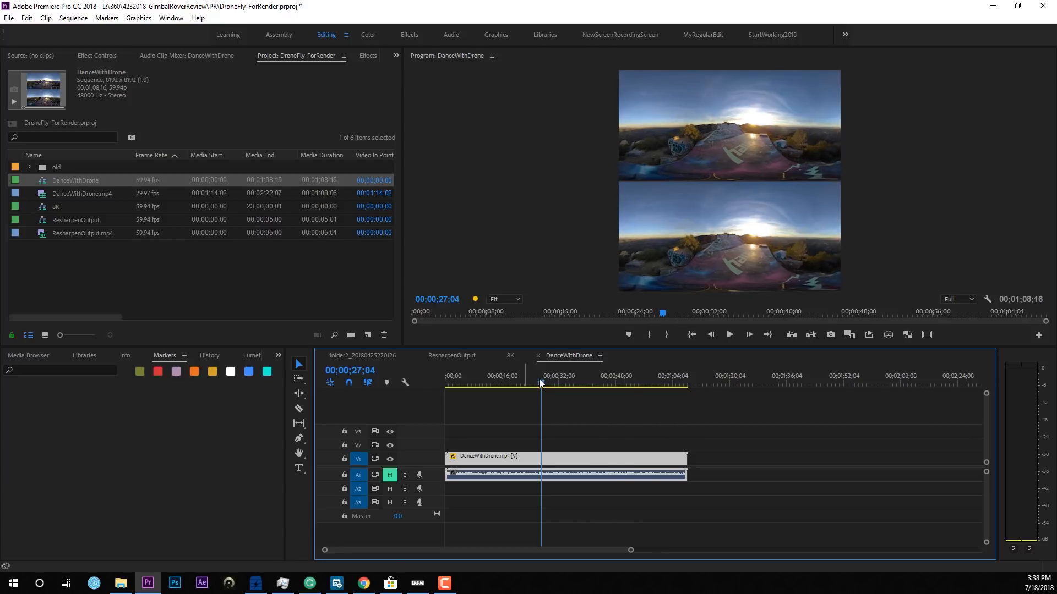
Cut the DanceWithDrone.mp4 clip at 00;00;05;00 and mark the sequence's out point there.
{"action": "left_click_drag", "start_coordinate": [543, 383], "coordinate": [443, 386]}
{"action": "left_click", "coordinate": [444, 299]}
{"action": "type", "text": "500"}
{"action": "key", "text": "Return"}
{"action": "key", "text": "c"}
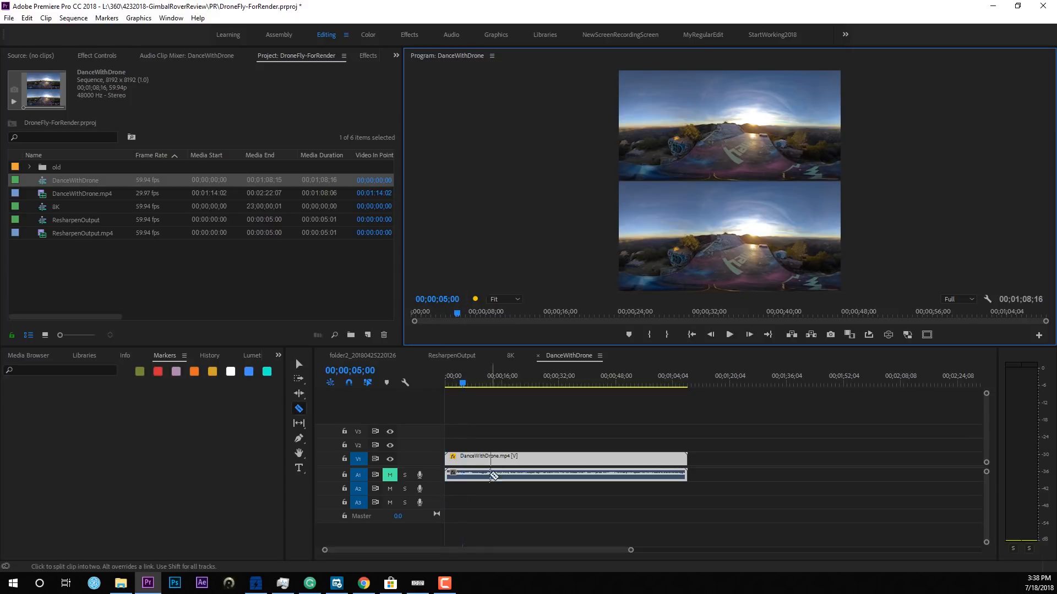
{"action": "left_click", "coordinate": [463, 474]}
{"action": "key", "text": "o"}
Set up a media export of the DanceWithDrone sequence in H.264 format with the video settings matching the source.
{"action": "left_click", "coordinate": [8, 17]}
{"action": "left_click", "coordinate": [224, 345]}
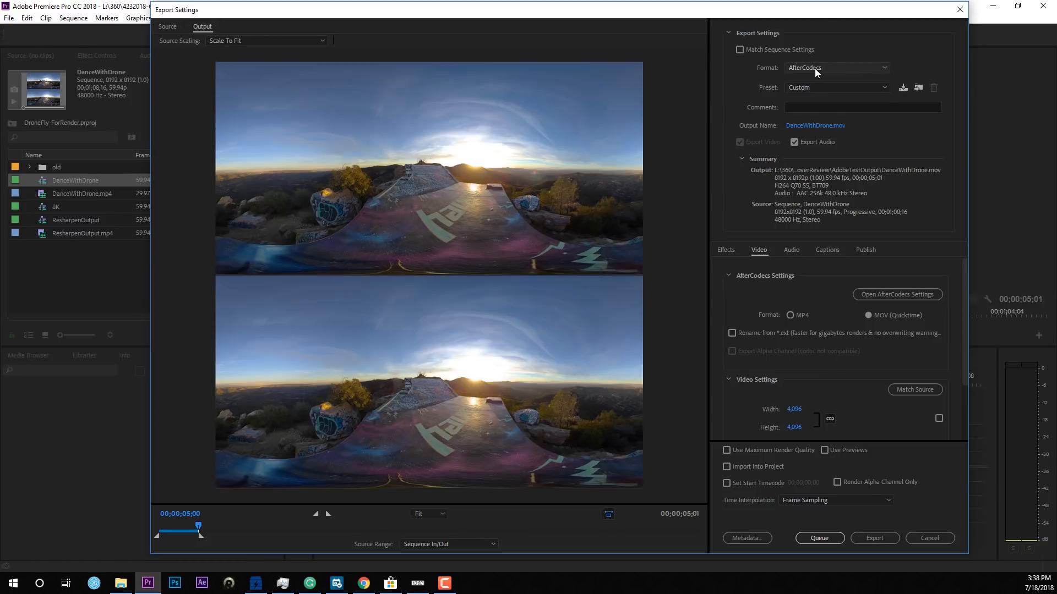
{"action": "left_click", "coordinate": [814, 68]}
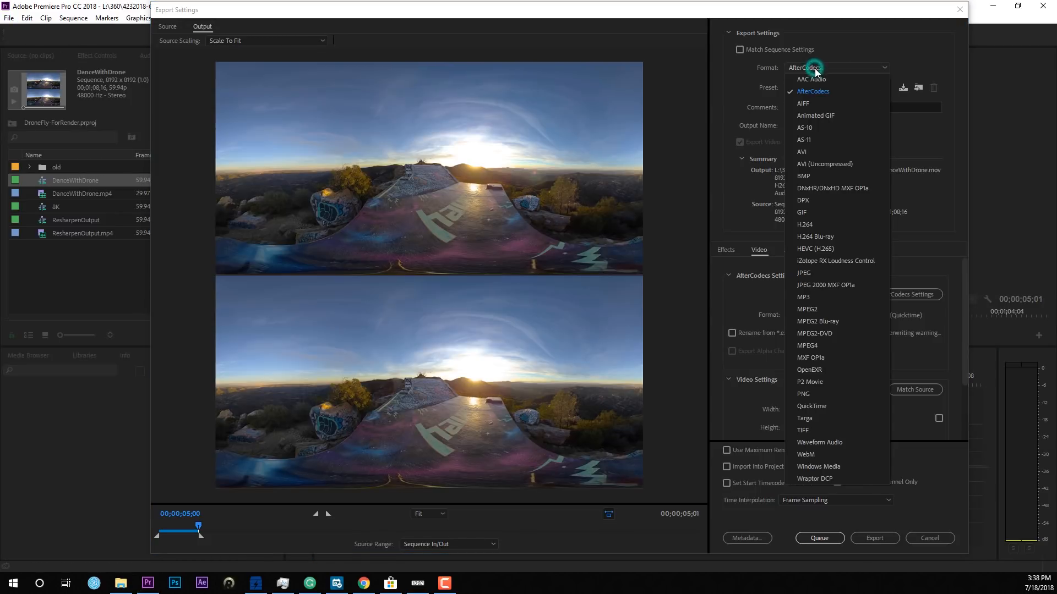
{"action": "left_click", "coordinate": [804, 231]}
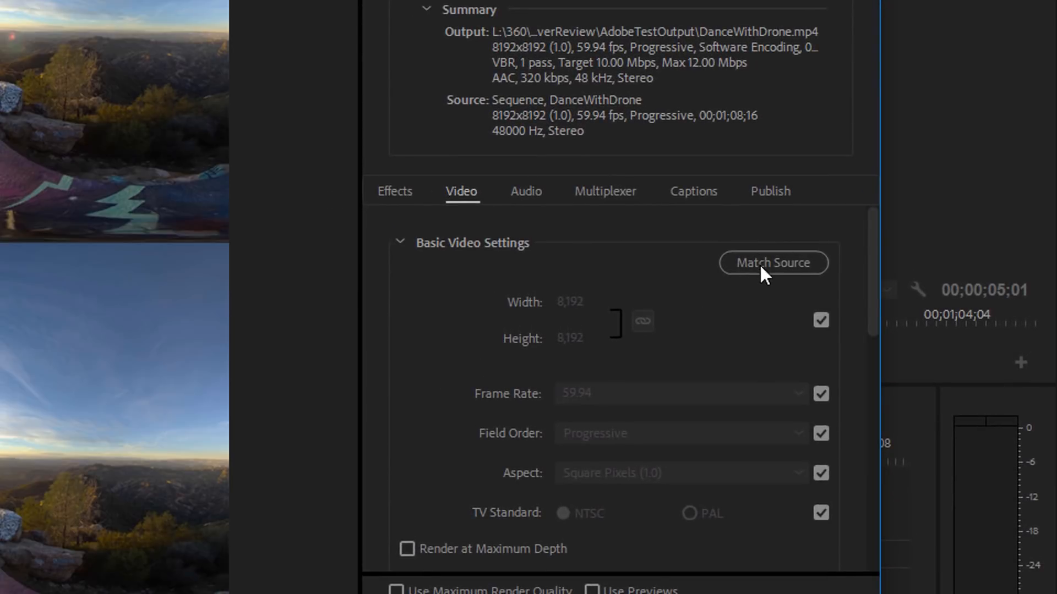
{"action": "left_click", "coordinate": [900, 286]}
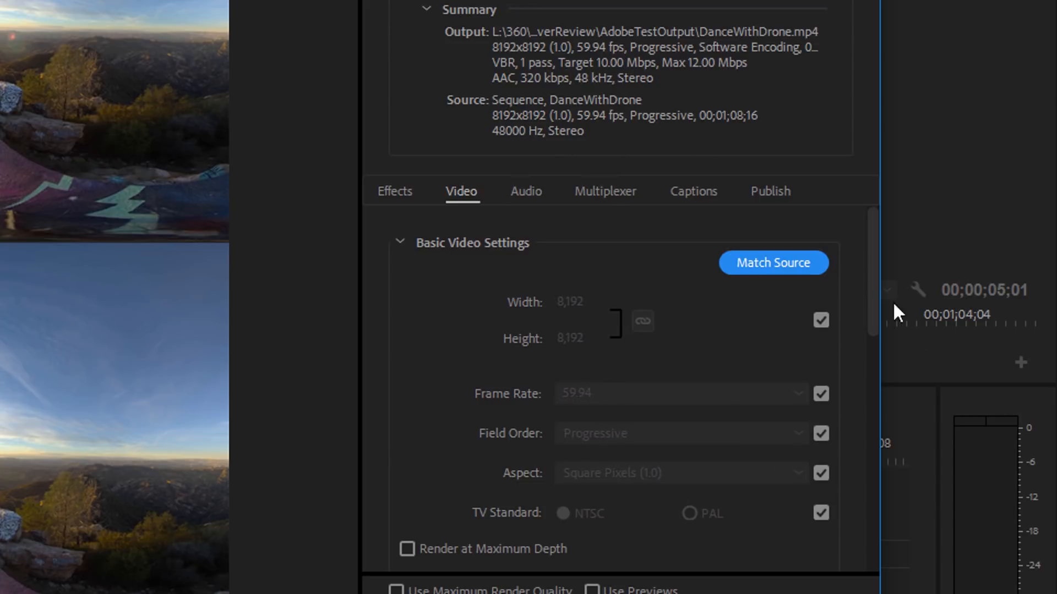
Raise the target bitrate of the H.264 export to 2,000 Mbps and lower it to 1,033.06 Mbps.
{"action": "left_click_drag", "start_coordinate": [874, 275], "coordinate": [903, 485]}
{"action": "left_click_drag", "start_coordinate": [553, 361], "coordinate": [765, 363]}
{"action": "left_click_drag", "start_coordinate": [875, 462], "coordinate": [876, 399]}
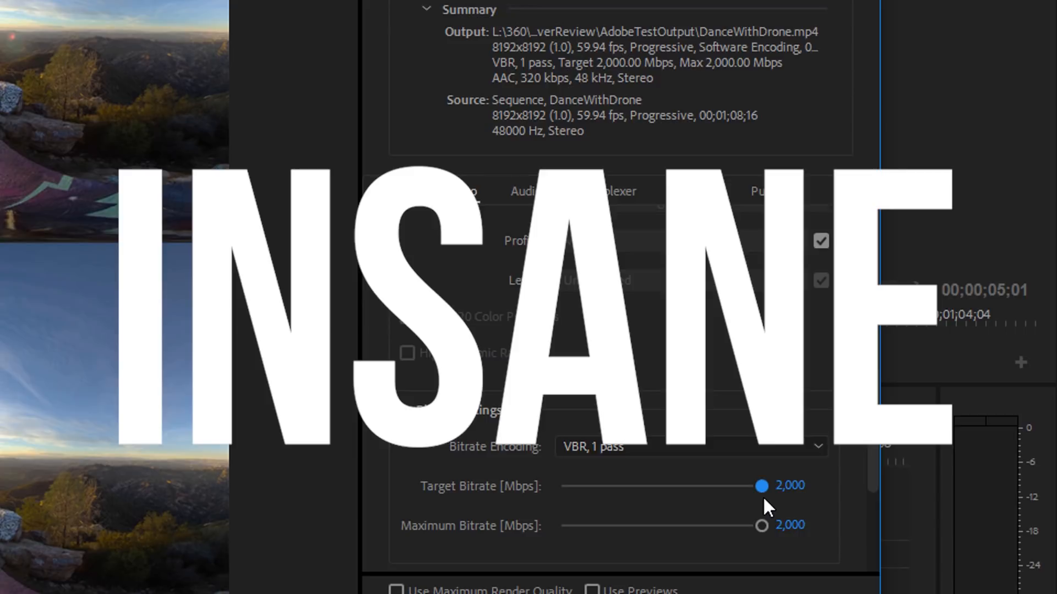
{"action": "left_click_drag", "start_coordinate": [760, 487], "coordinate": [664, 485]}
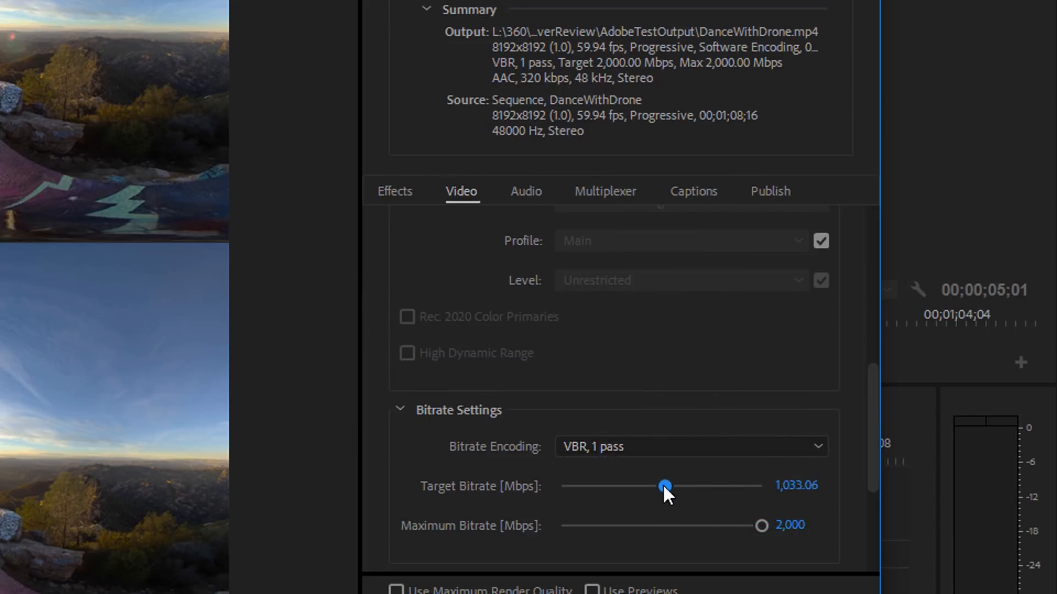
Set both the target bitrate and the maximum bitrate of the H.264 export to 400 Mbps.
{"action": "left_click", "coordinate": [795, 487]}
{"action": "type", "text": "400"}
{"action": "key", "text": "Return"}
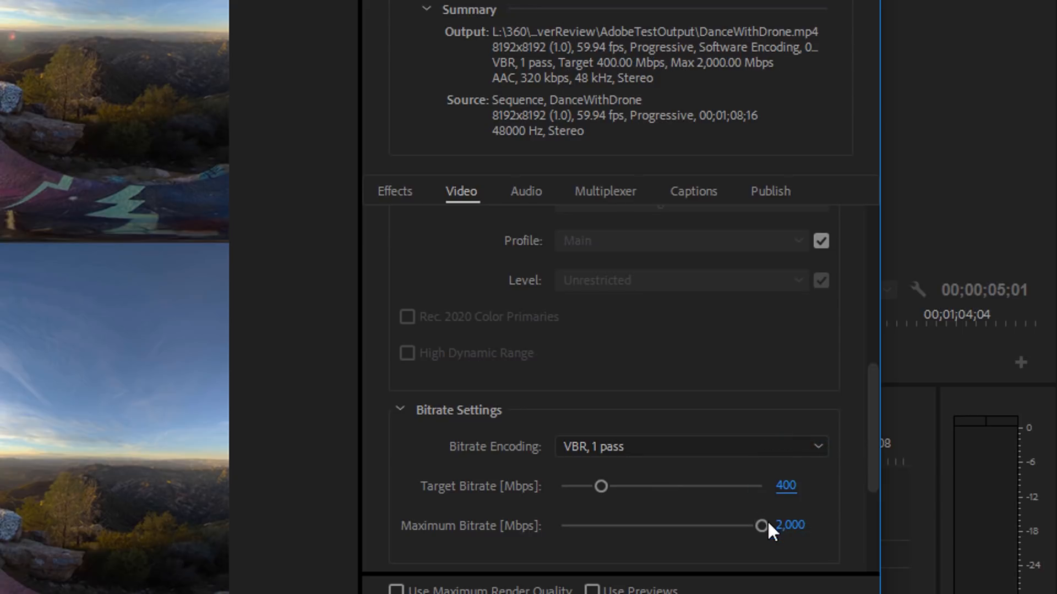
{"action": "left_click", "coordinate": [791, 526]}
{"action": "type", "text": "400"}
{"action": "key", "text": "Return"}
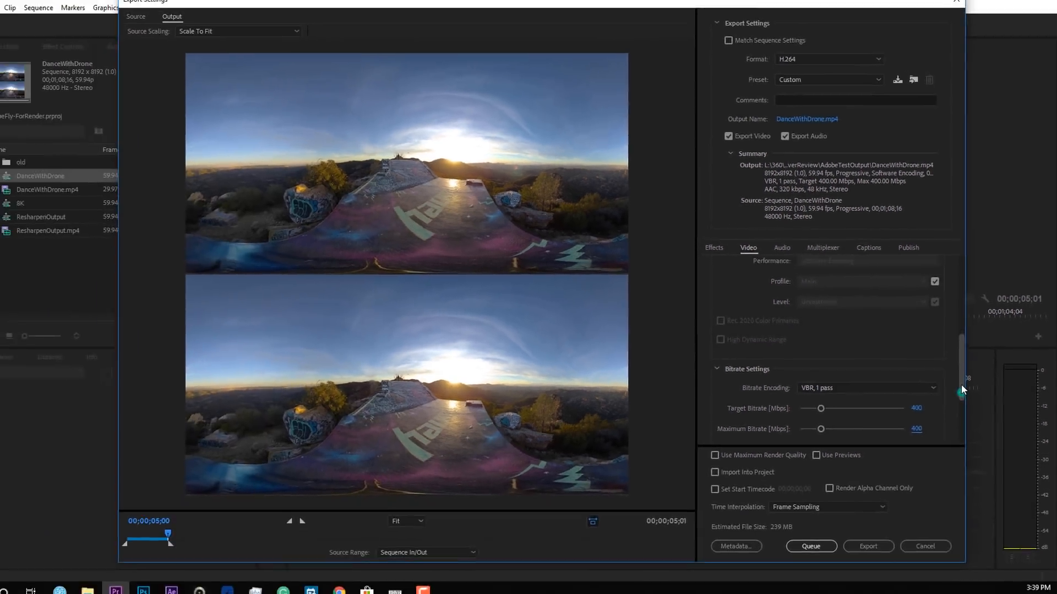
Reset the timer and export the DanceWithDrone sequence as H.264 while timing the encoding, pausing the timer when the export ends.
{"action": "left_click_drag", "start_coordinate": [873, 471], "coordinate": [873, 586]}
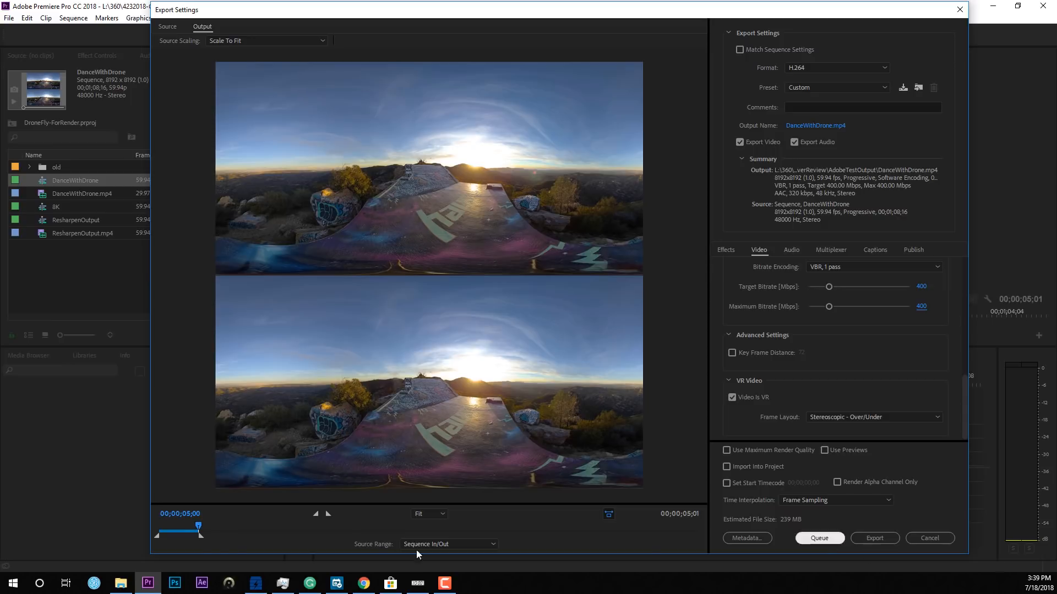
{"action": "left_click", "coordinate": [418, 584]}
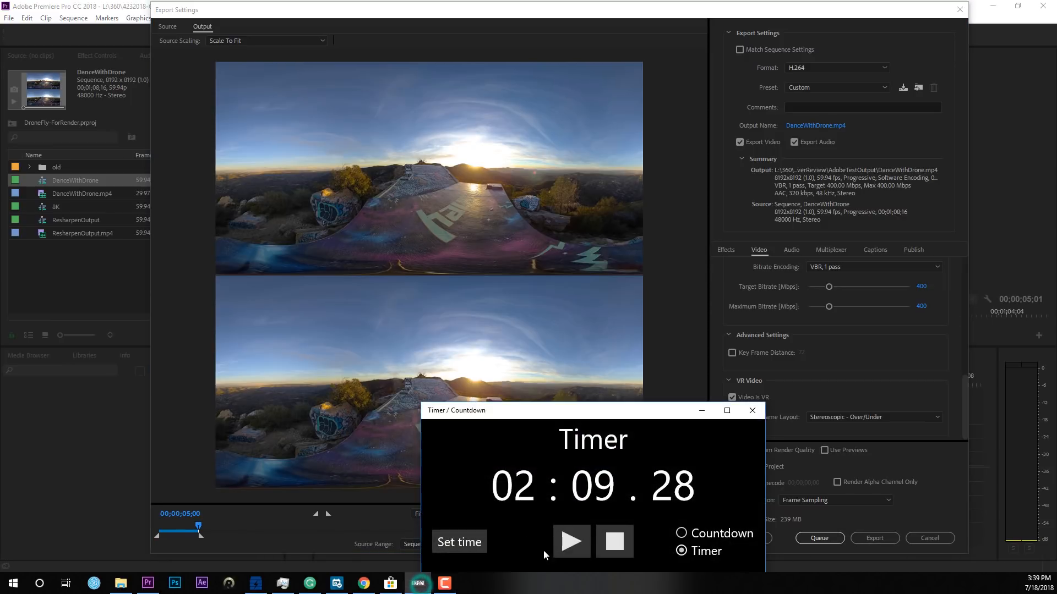
{"action": "left_click", "coordinate": [614, 541]}
{"action": "left_click", "coordinate": [874, 539]}
{"action": "left_click", "coordinate": [572, 543]}
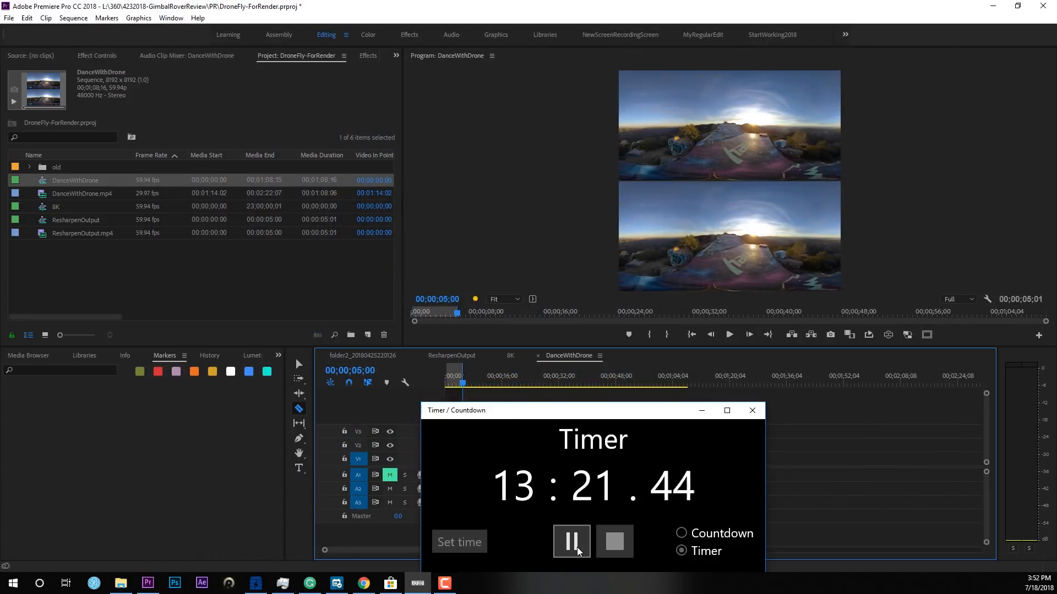
{"action": "left_click", "coordinate": [572, 541]}
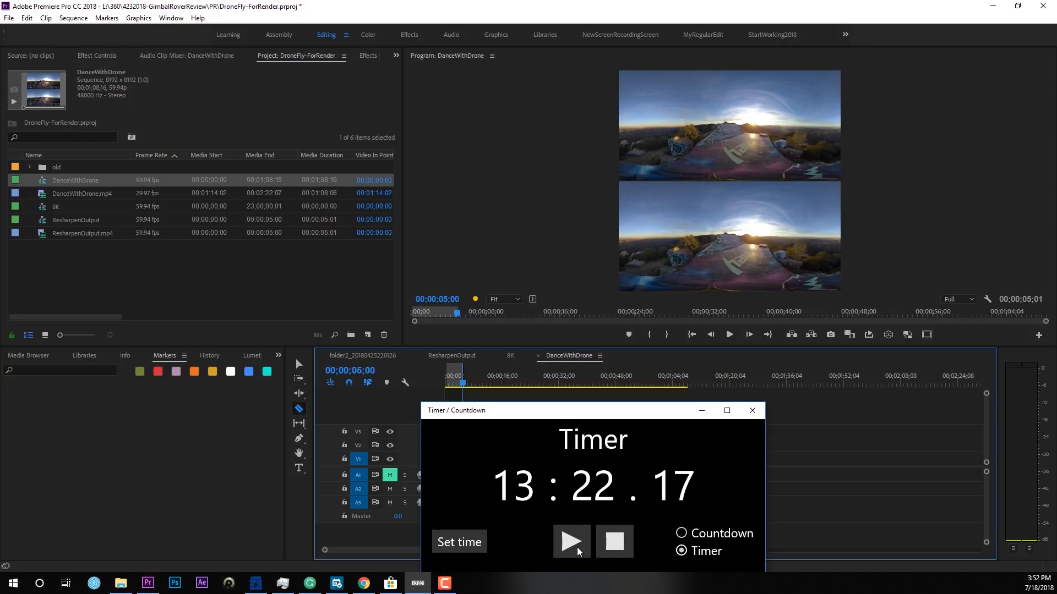